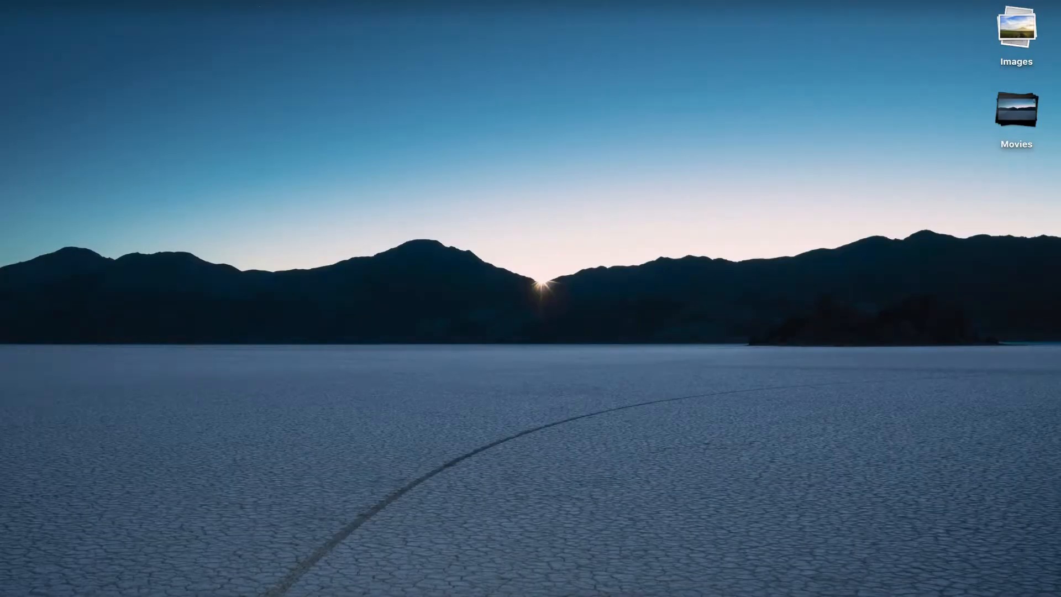
{"action": "mouse_move", "coordinate": [685, 574]}
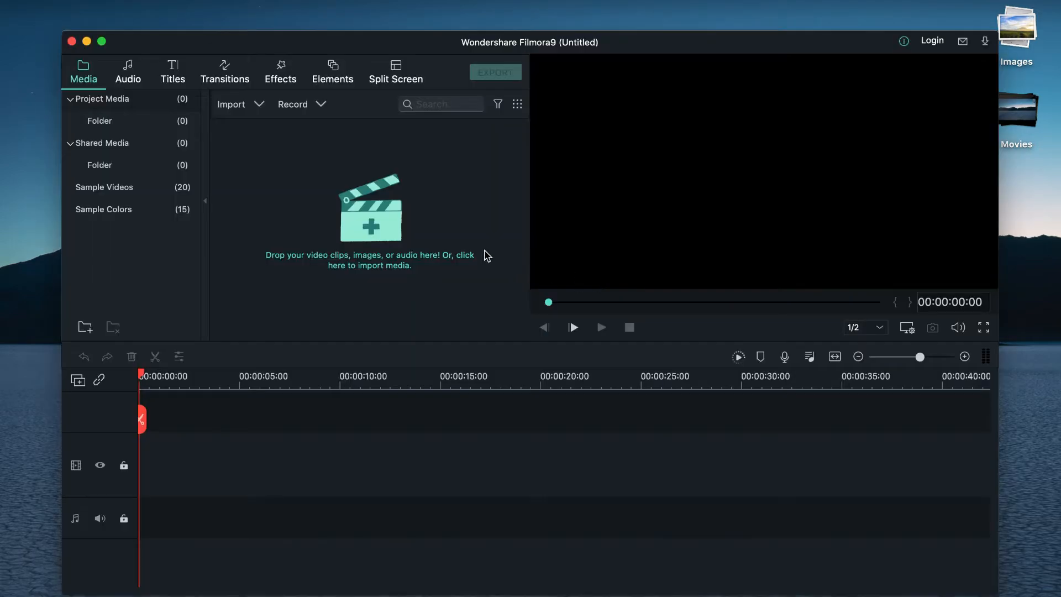
Step: Import VID_20200824_221725.mp4 and place it at the start of the timeline, keeping the 1920X1080 30.00fps project settings
{"action": "left_click", "coordinate": [102, 41]}
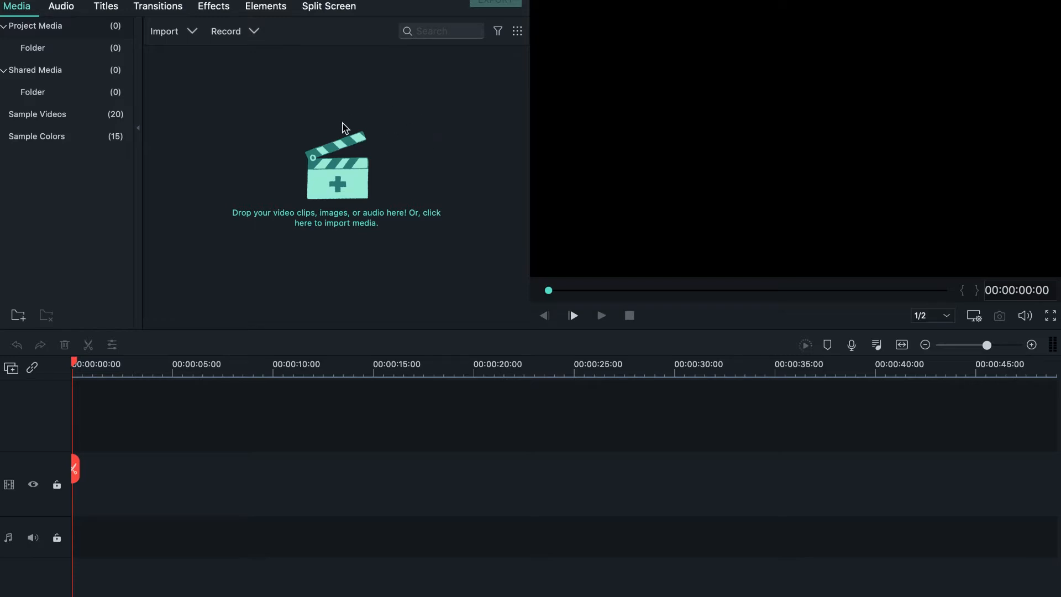
{"action": "left_click", "coordinate": [167, 32]}
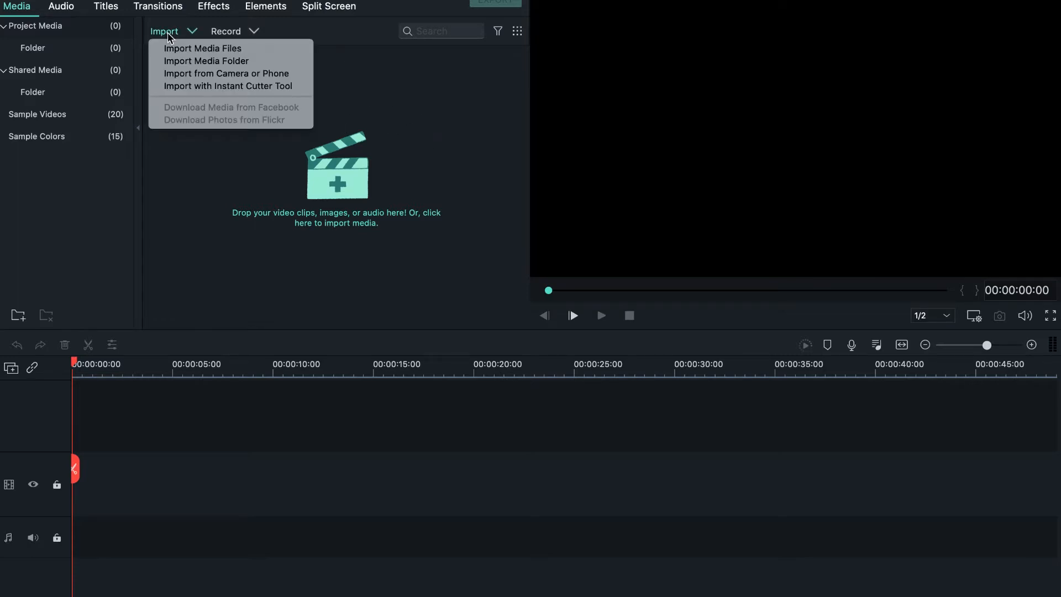
{"action": "left_click", "coordinate": [173, 49]}
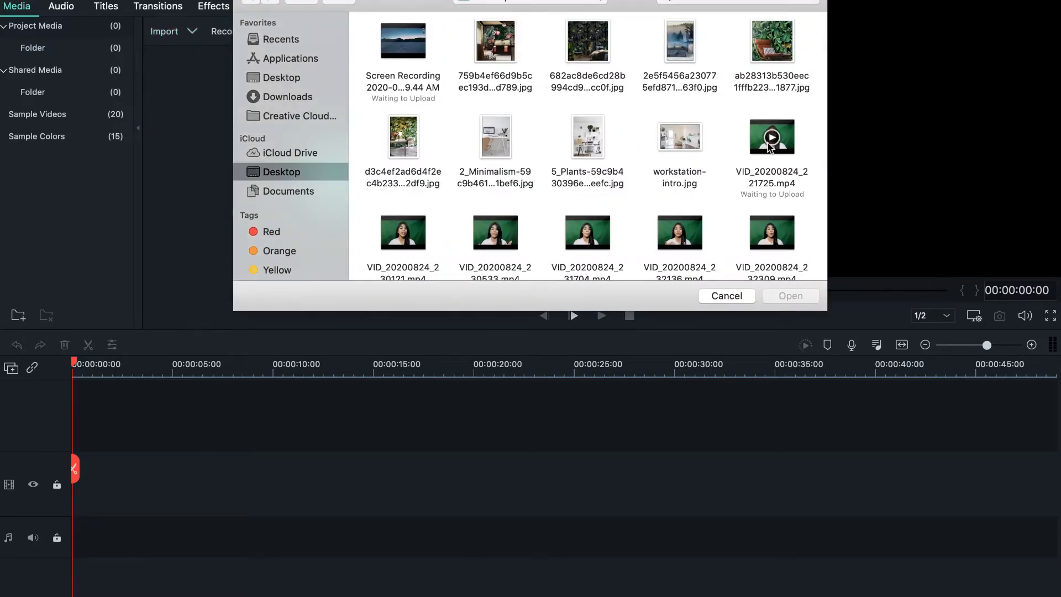
{"action": "left_click", "coordinate": [755, 148]}
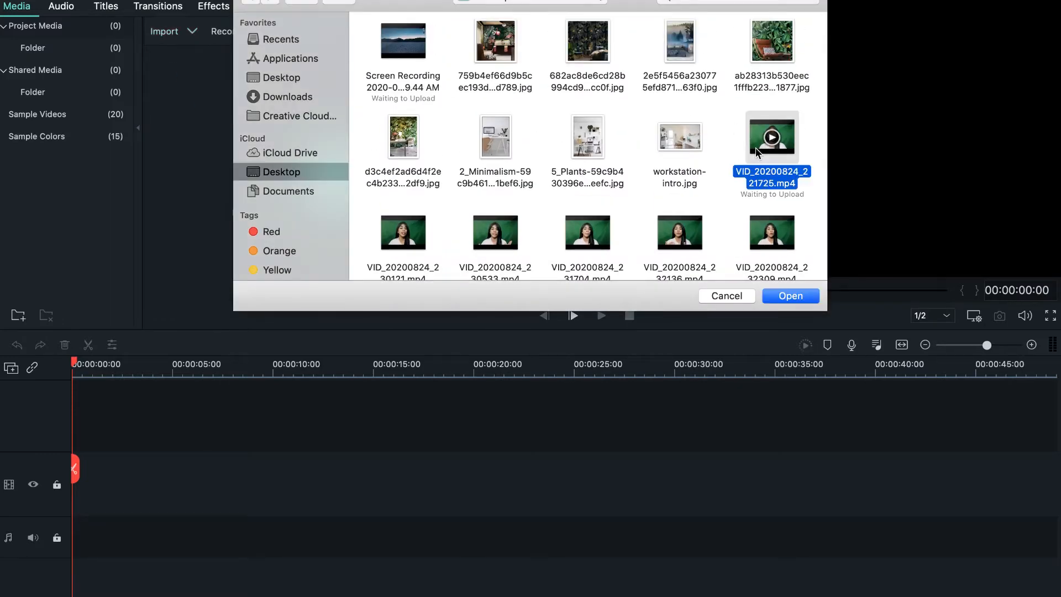
{"action": "left_click", "coordinate": [787, 296]}
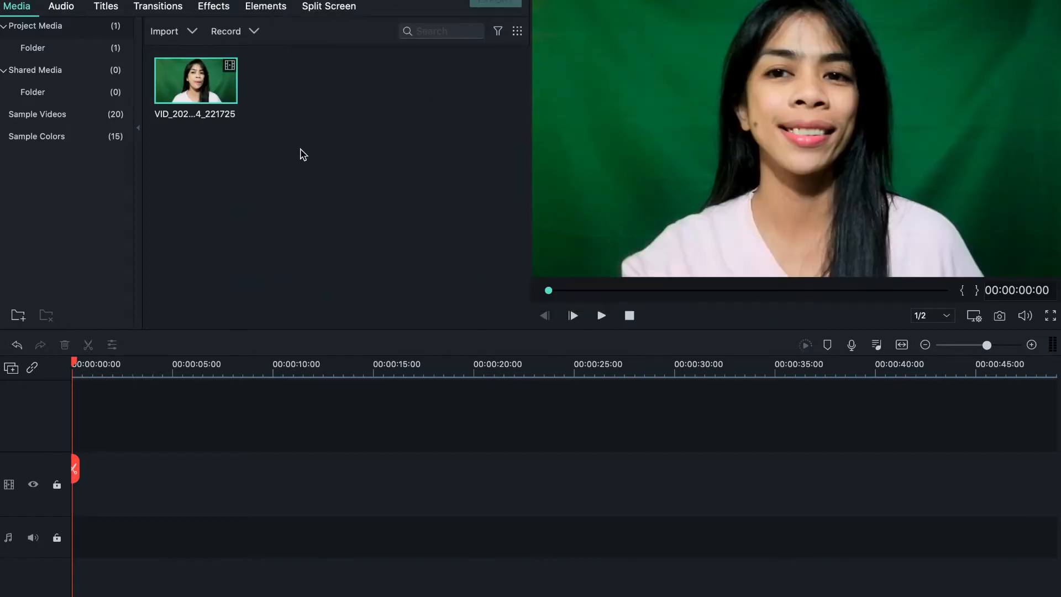
{"action": "left_click_drag", "start_coordinate": [223, 95], "coordinate": [76, 424]}
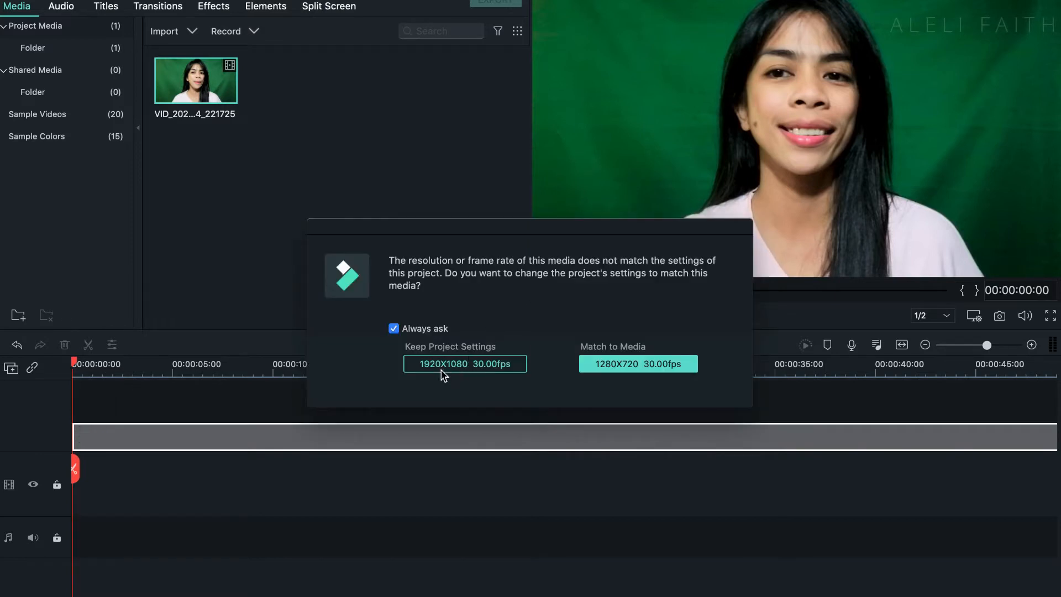
{"action": "left_click", "coordinate": [482, 369]}
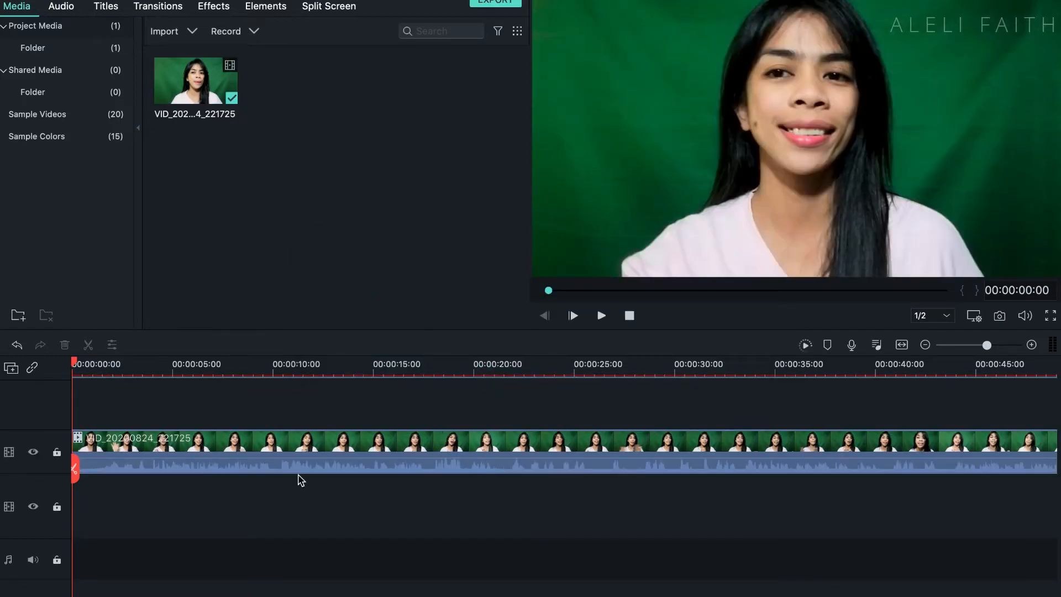
Step: Import six background images together: the 759b4ef, 682ac8d, 2e5f545, ab28313 and d3c4ef2 JPGs plus workstation-intro.jpg
{"action": "left_click", "coordinate": [172, 35]}
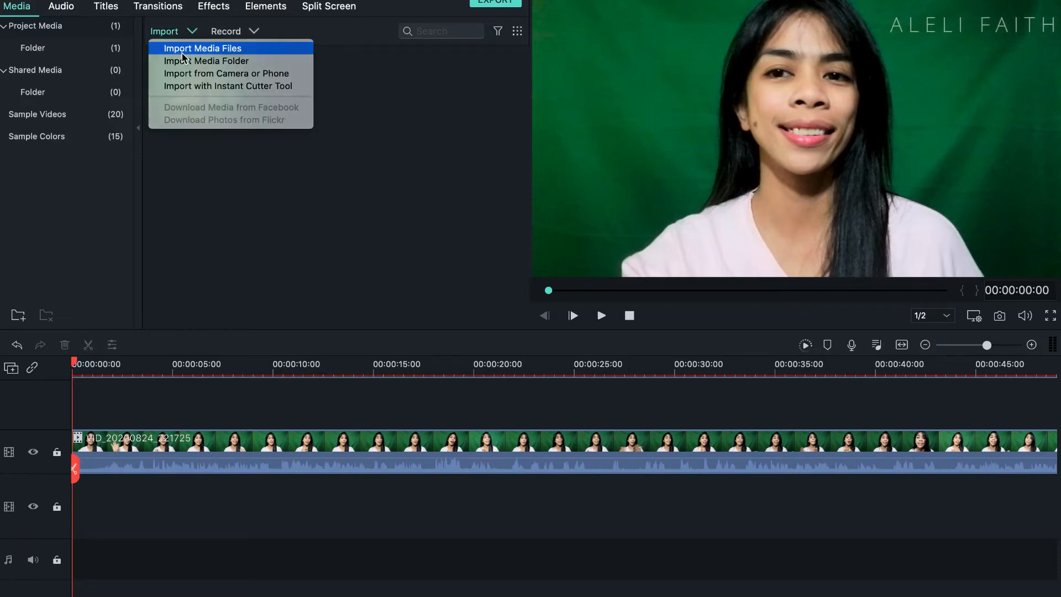
{"action": "left_click", "coordinate": [182, 52]}
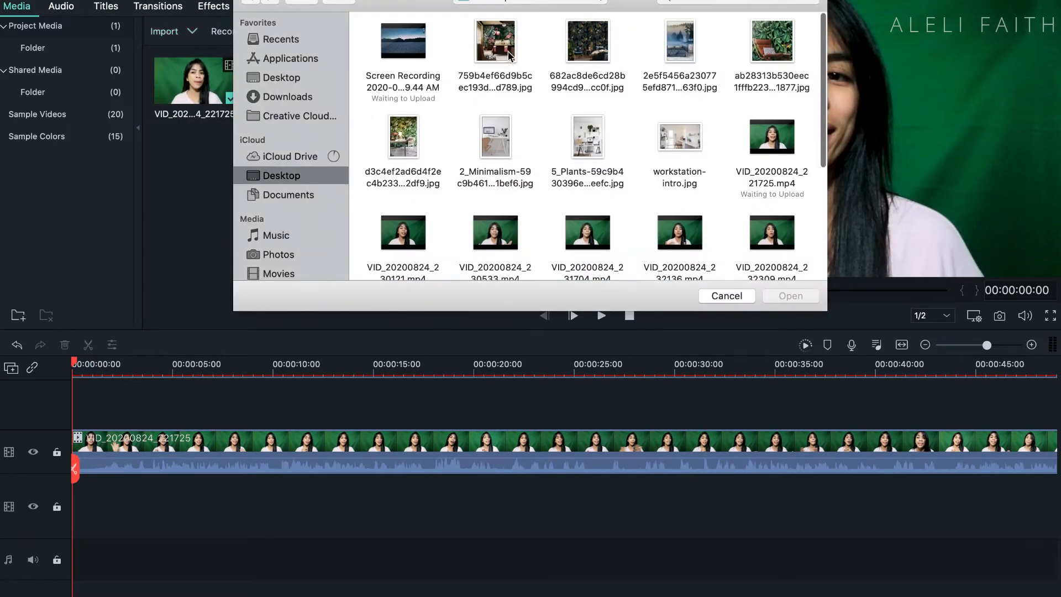
{"action": "left_click", "coordinate": [509, 53]}
{"action": "key", "text": "shift+Right"}
{"action": "key", "text": "shift+Right"}
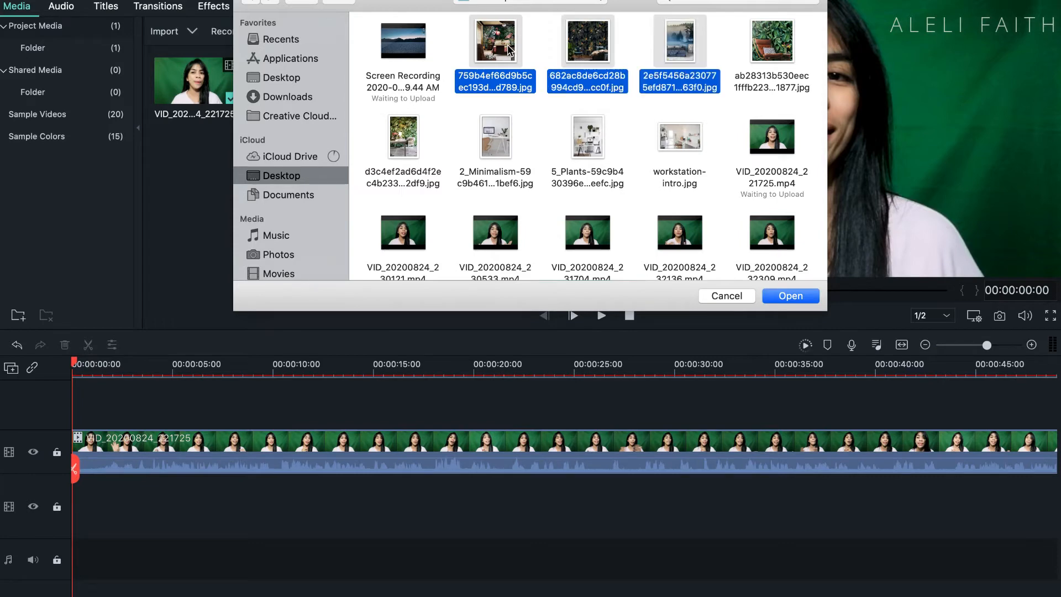
{"action": "key", "text": "shift+Right"}
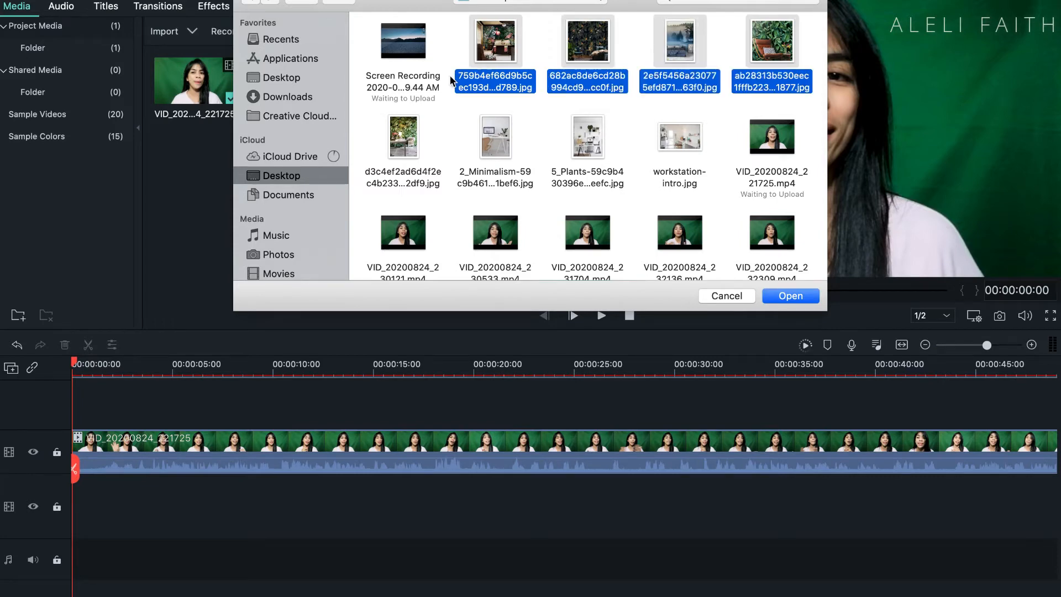
{"action": "left_click", "coordinate": [410, 146], "text": "super"}
{"action": "left_click", "coordinate": [682, 140], "text": "super"}
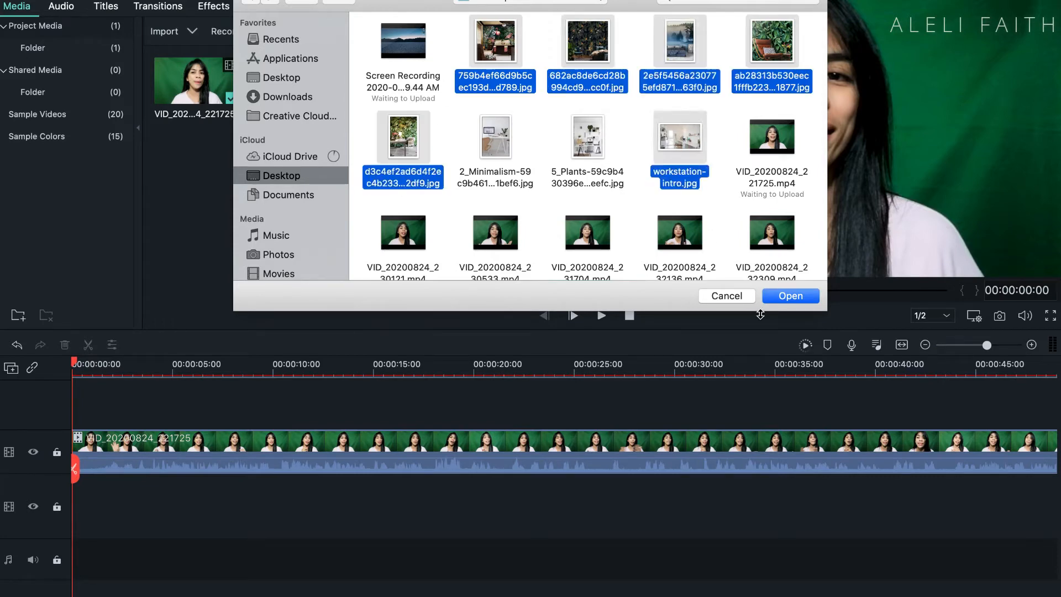
{"action": "left_click", "coordinate": [787, 297]}
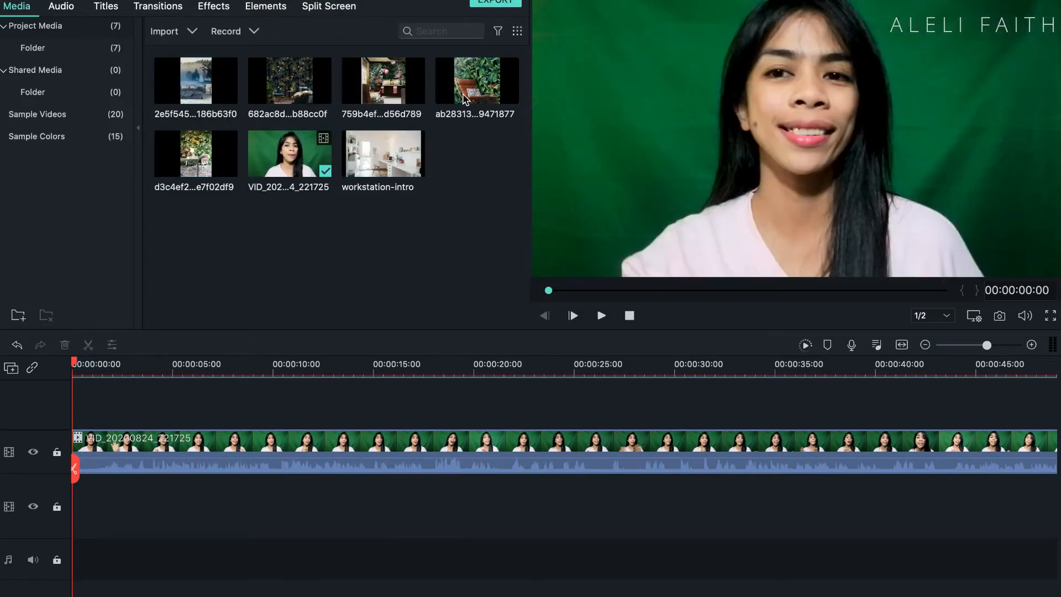
Step: Place the ab28313 and 682ac8d images one after another on the track beneath the video, shortening each to about 3 seconds
{"action": "left_click_drag", "start_coordinate": [484, 98], "coordinate": [77, 504]}
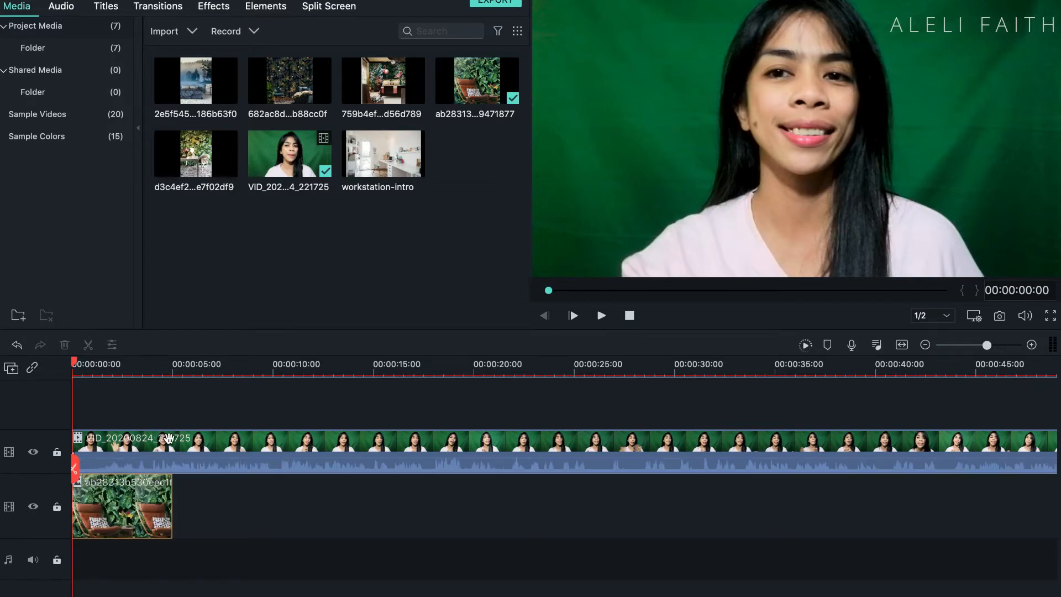
{"action": "left_click_drag", "start_coordinate": [171, 509], "coordinate": [132, 513]}
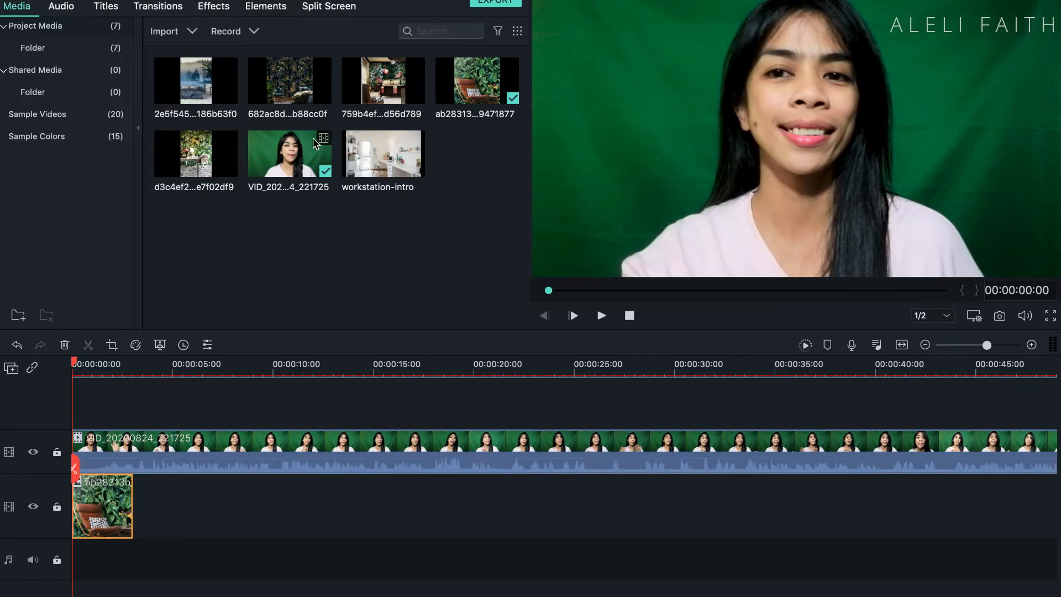
{"action": "left_click", "coordinate": [301, 97]}
{"action": "left_click_drag", "start_coordinate": [301, 97], "coordinate": [142, 513]}
{"action": "left_click_drag", "start_coordinate": [233, 508], "coordinate": [196, 508]}
Step: Append the 2e5f545, 759b4ef and d3c4ef2 images to the background track in that order, shortening each to about 3 seconds
{"action": "left_click_drag", "start_coordinate": [213, 97], "coordinate": [202, 505]}
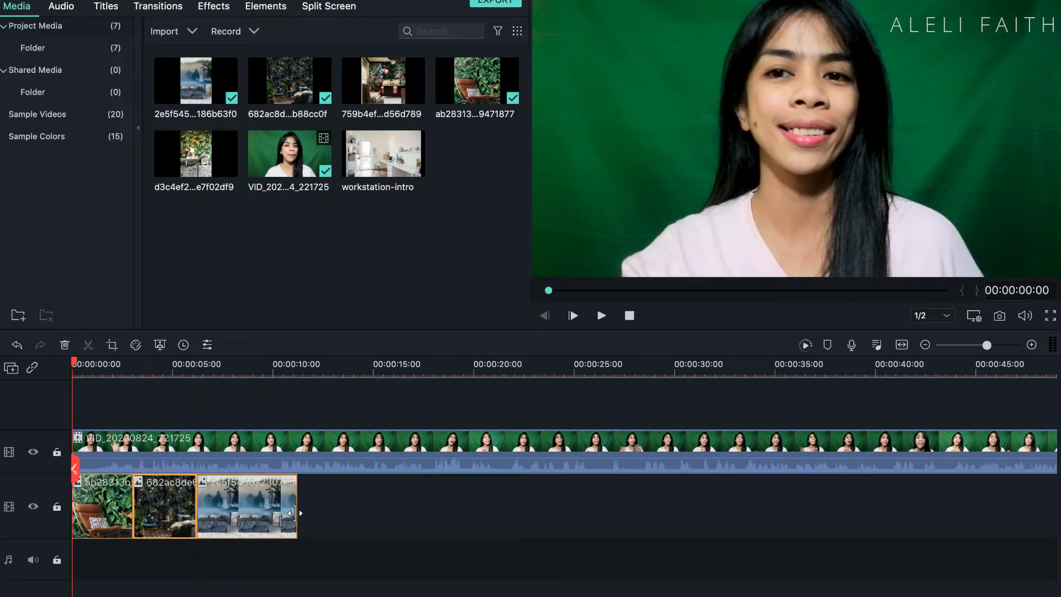
{"action": "left_click_drag", "start_coordinate": [293, 512], "coordinate": [265, 511]}
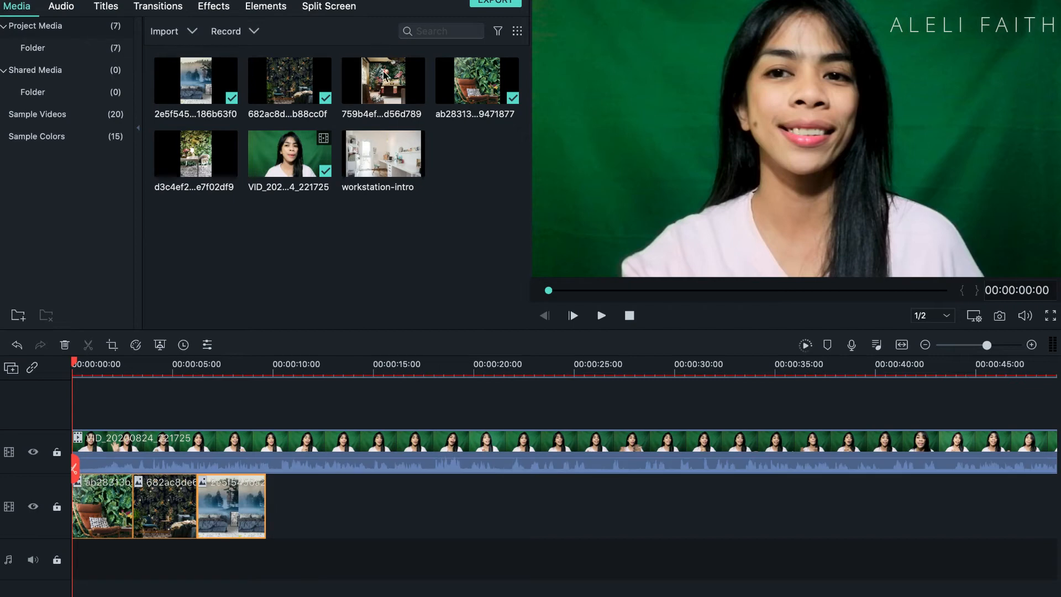
{"action": "left_click_drag", "start_coordinate": [385, 74], "coordinate": [284, 519]}
{"action": "left_click_drag", "start_coordinate": [363, 511], "coordinate": [328, 511]}
{"action": "left_click_drag", "start_coordinate": [202, 153], "coordinate": [345, 511]}
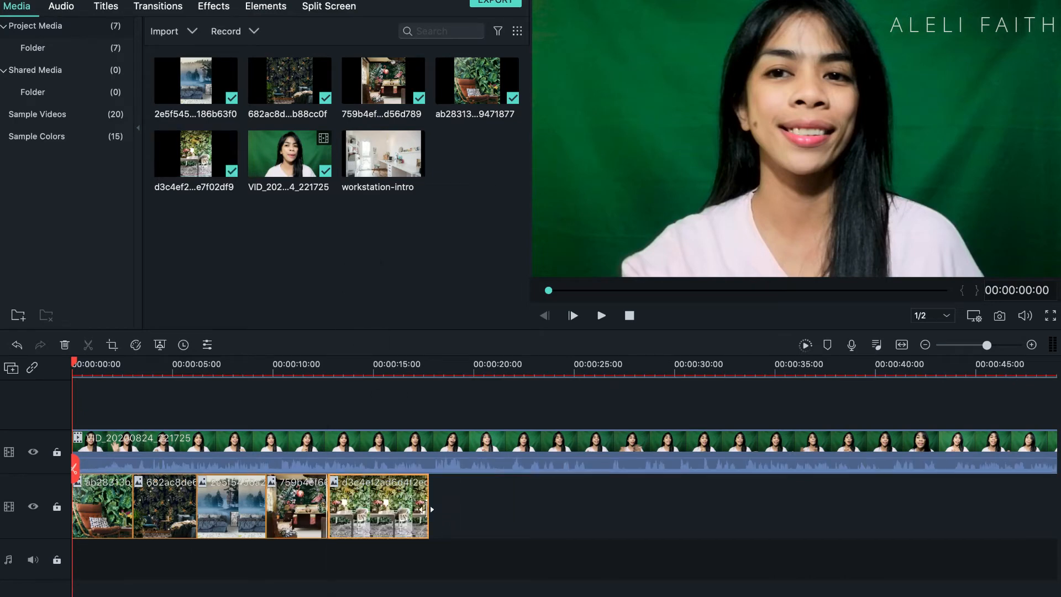
{"action": "left_click_drag", "start_coordinate": [429, 515], "coordinate": [392, 515]}
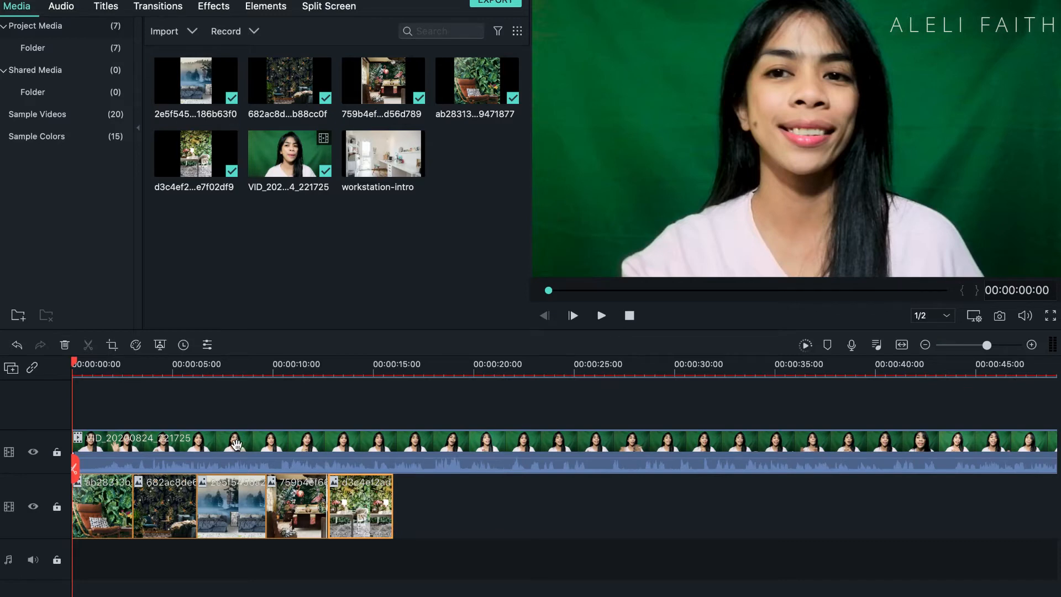
Step: Enable Chroma Key (Green Screen) on the video clip and sample the green backdrop beside the presenter as the key colour
{"action": "right_click", "coordinate": [238, 446]}
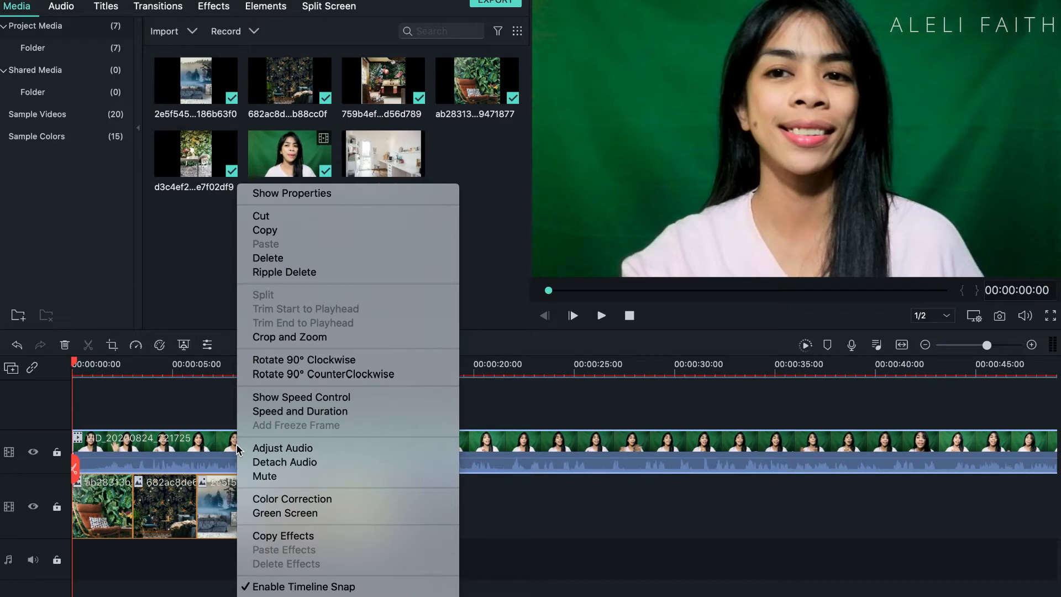
{"action": "left_click", "coordinate": [285, 515]}
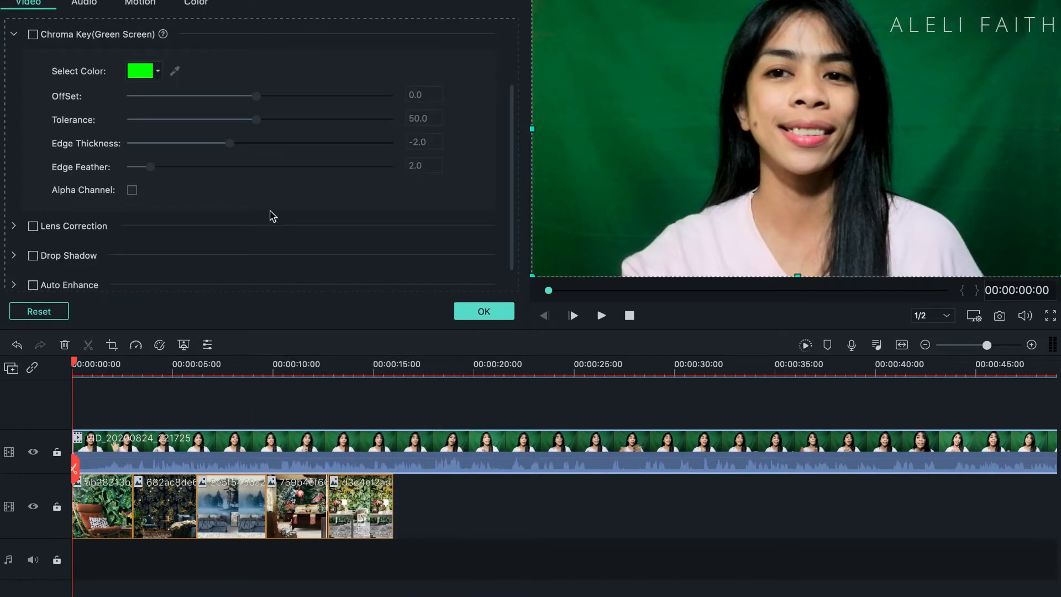
{"action": "left_click", "coordinate": [33, 34]}
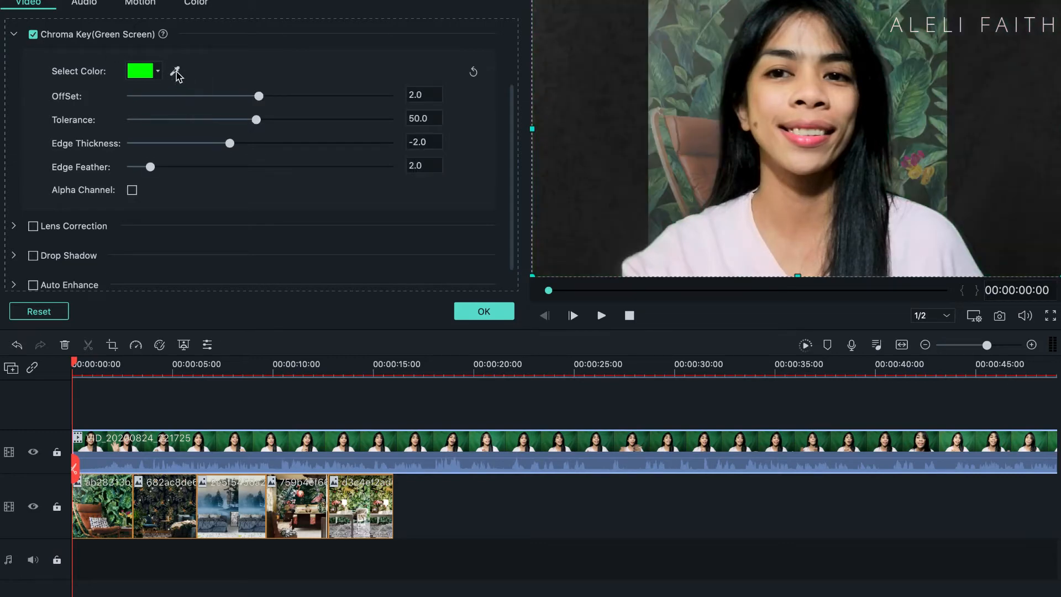
{"action": "left_click", "coordinate": [175, 72]}
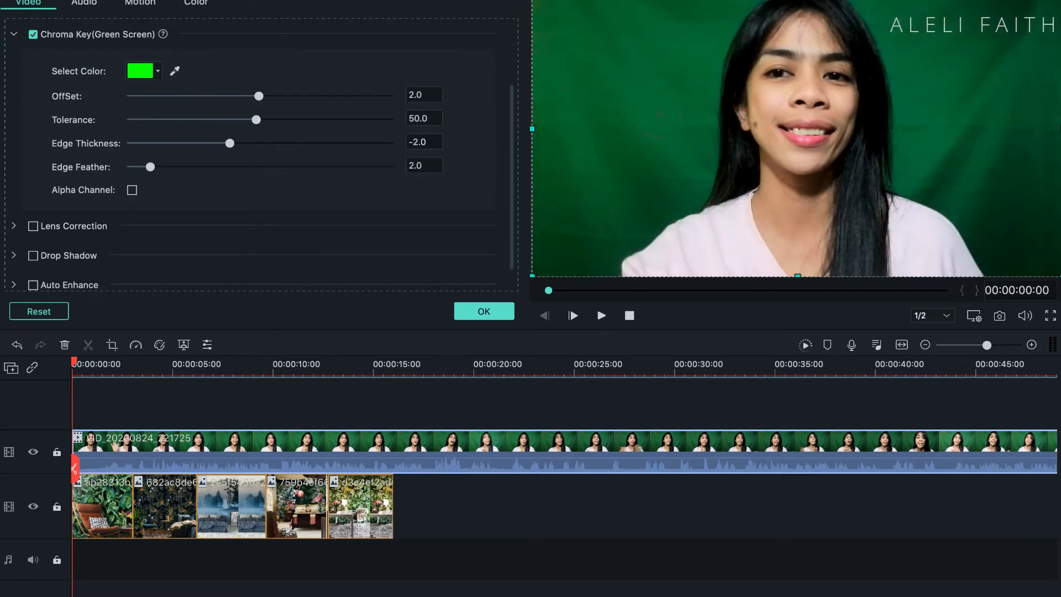
{"action": "left_click", "coordinate": [654, 102]}
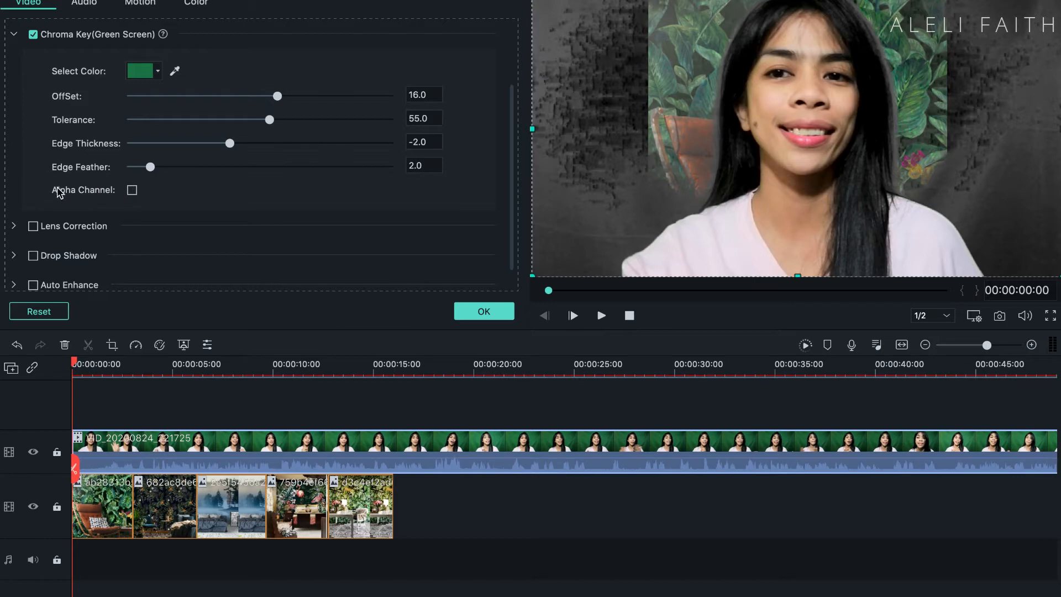
Step: Refine the key in Alpha Channel view with OffSet 100, Tolerance 47, Edge Thickness -1.4 and Edge Feather 2.1, then return to the normal view
{"action": "left_click", "coordinate": [132, 190]}
{"action": "left_click_drag", "start_coordinate": [278, 96], "coordinate": [406, 96]}
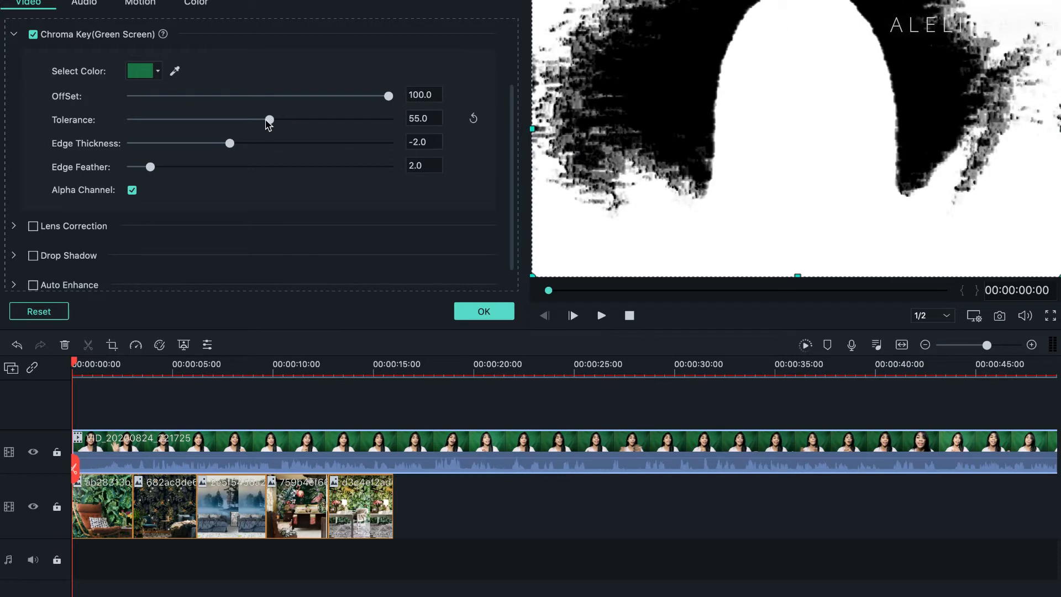
{"action": "left_click_drag", "start_coordinate": [266, 120], "coordinate": [247, 122]}
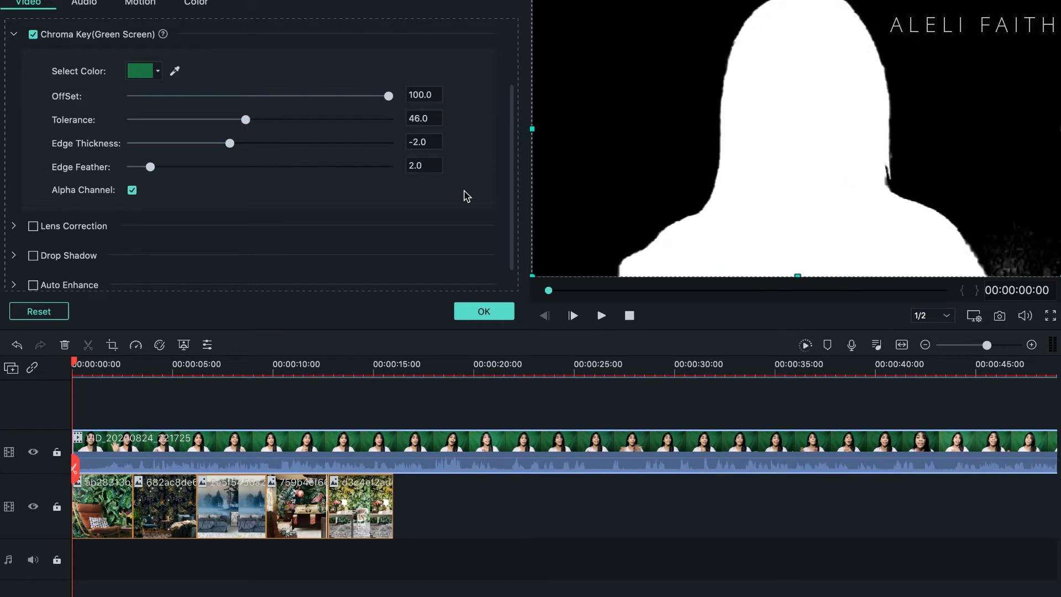
{"action": "left_click_drag", "start_coordinate": [246, 122], "coordinate": [240, 147]}
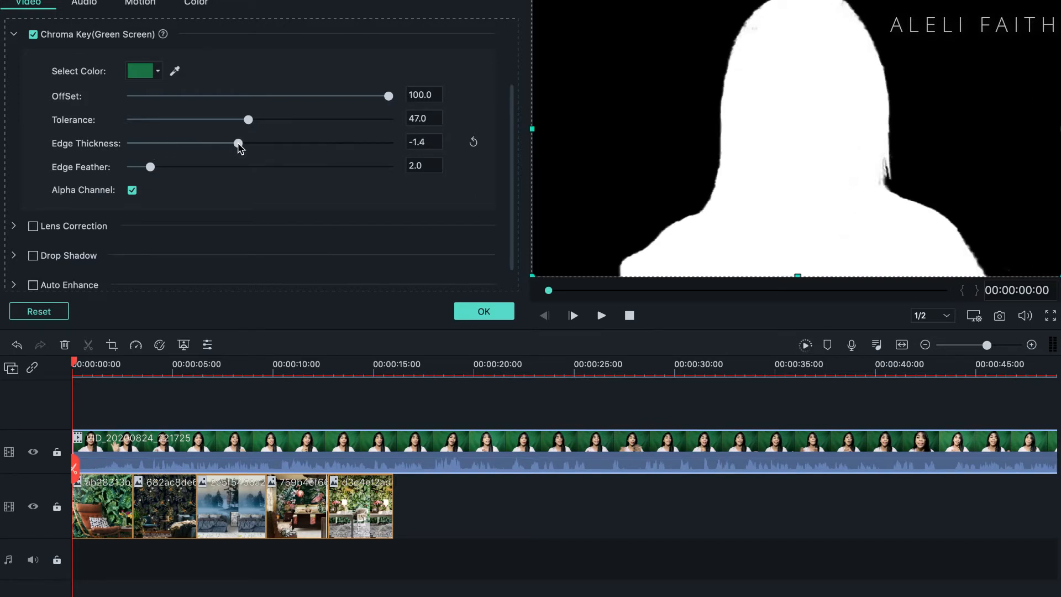
{"action": "mouse_move", "coordinate": [151, 172]}
{"action": "left_mouse_down"}
{"action": "mouse_move", "coordinate": [169, 172]}
{"action": "mouse_move", "coordinate": [128, 174]}
{"action": "mouse_move", "coordinate": [151, 174]}
{"action": "left_mouse_up"}
{"action": "left_click", "coordinate": [132, 191]}
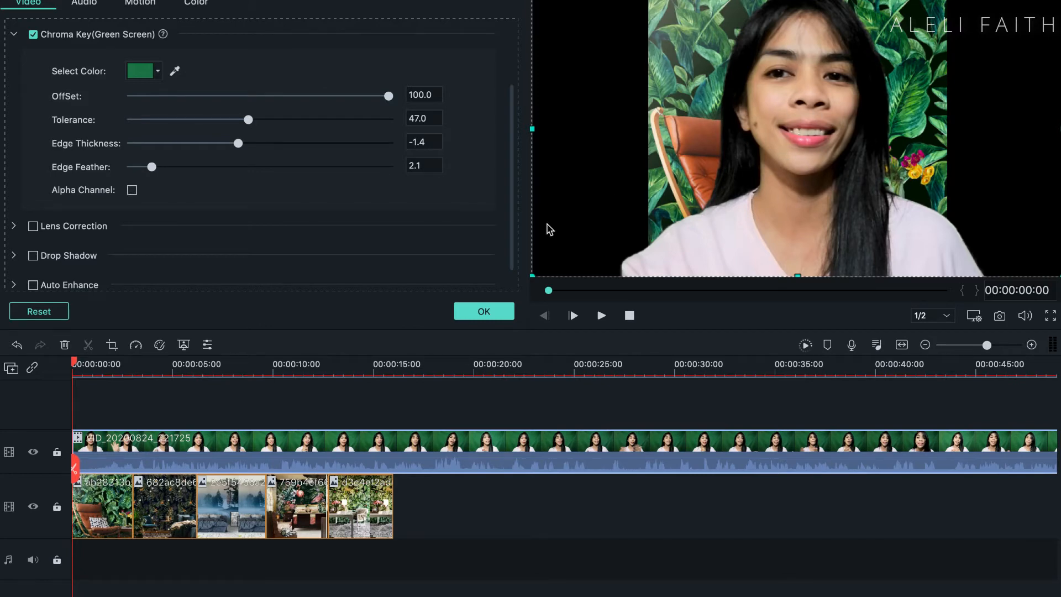
Step: Enlarge the first background image until it fills the whole frame and shift it down so more leaves show behind the presenter
{"action": "left_click", "coordinate": [106, 497]}
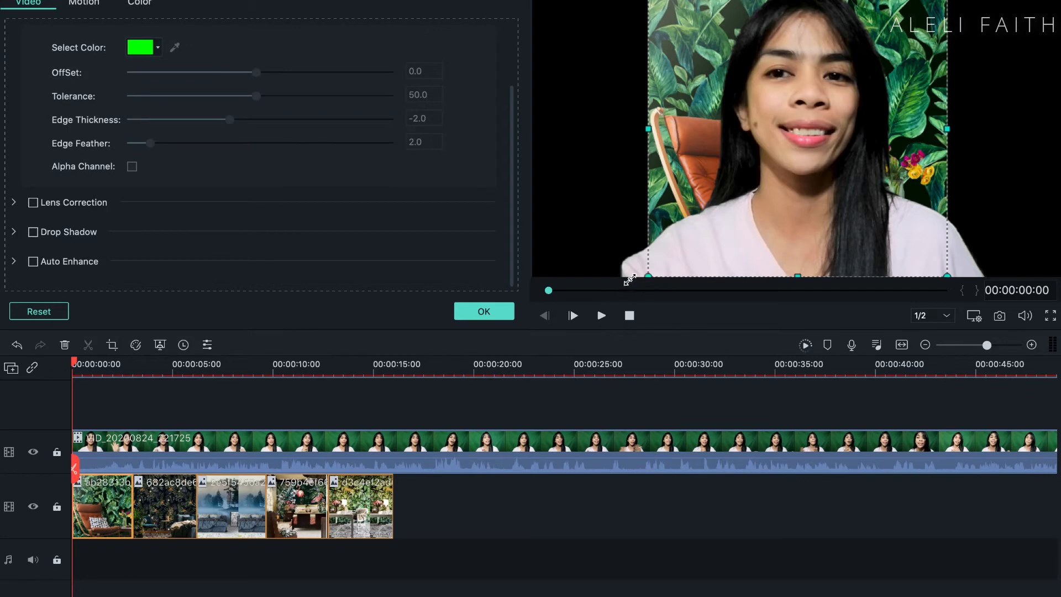
{"action": "left_click_drag", "start_coordinate": [629, 281], "coordinate": [524, 326]}
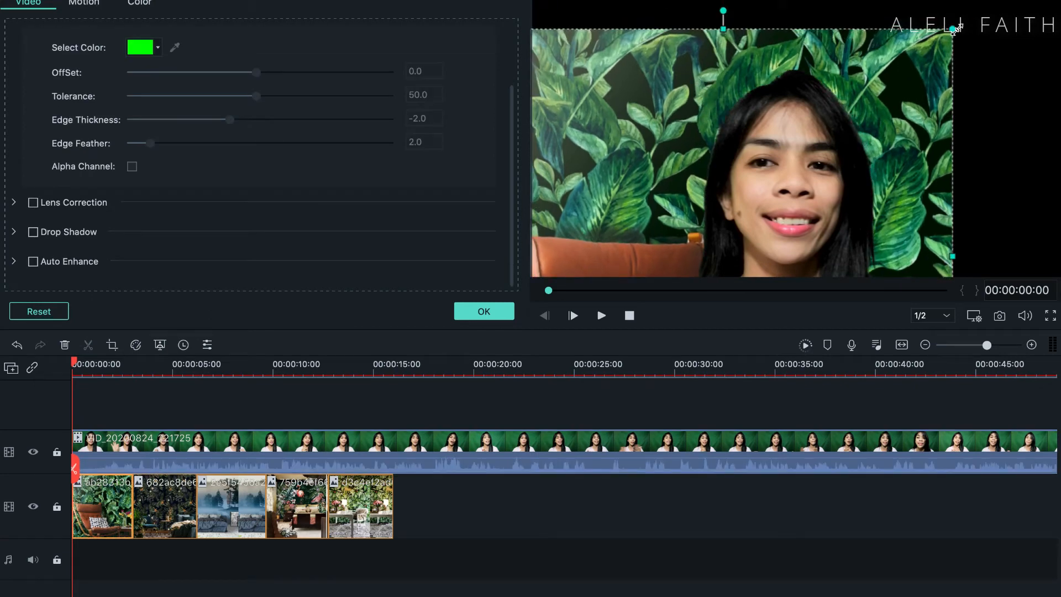
{"action": "left_click_drag", "start_coordinate": [953, 31], "coordinate": [1056, 3]}
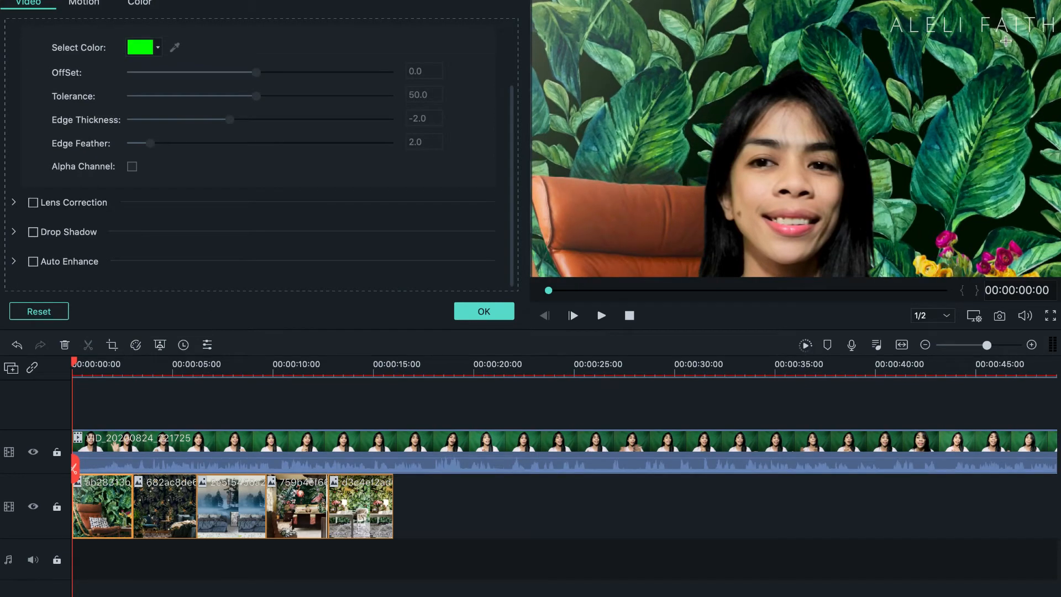
{"action": "left_click_drag", "start_coordinate": [1006, 41], "coordinate": [1020, 100]}
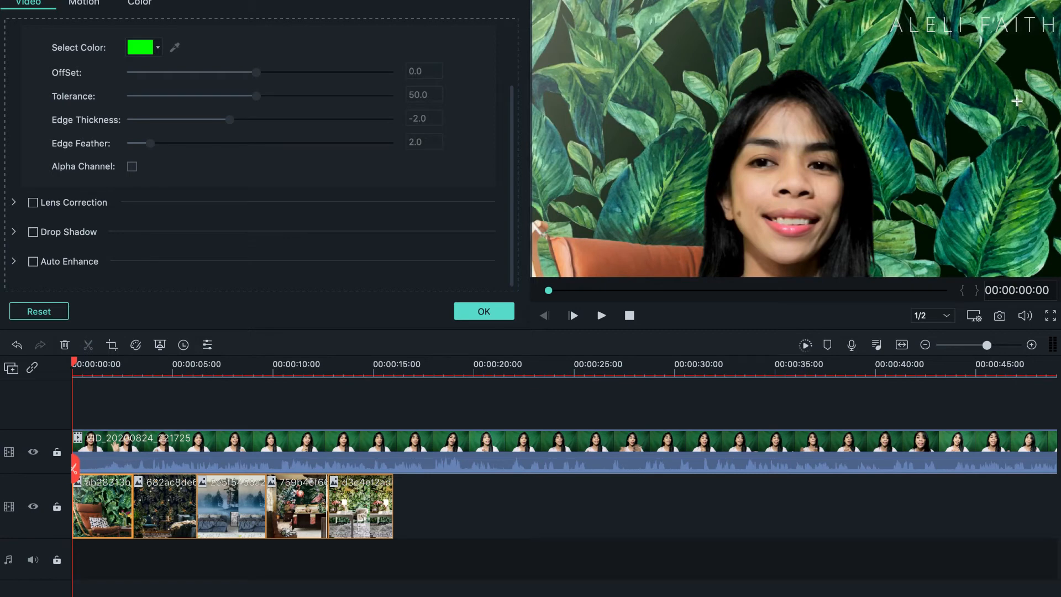
Step: Shrink the presenter's video clip and place it at the bottom centre of the frame, then accept the clip settings
{"action": "left_click", "coordinate": [1016, 101]}
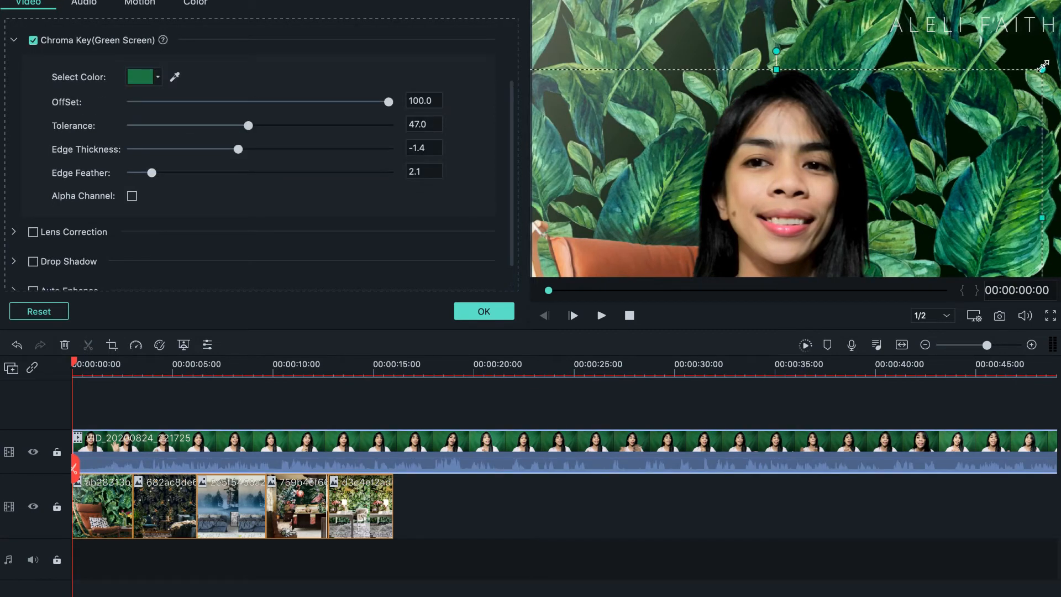
{"action": "left_click_drag", "start_coordinate": [1042, 70], "coordinate": [797, 190]}
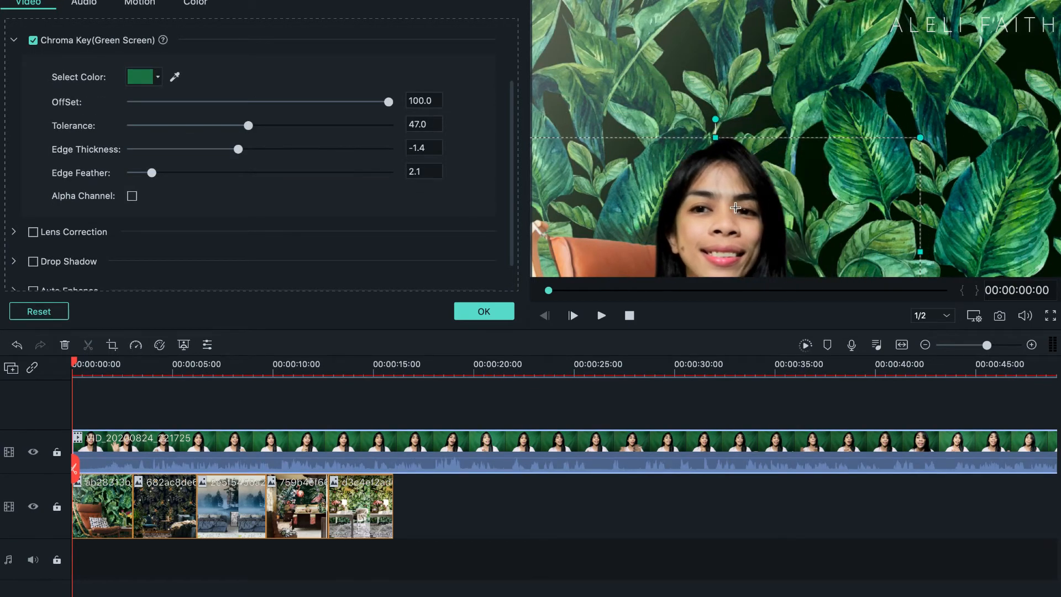
{"action": "left_click_drag", "start_coordinate": [735, 207], "coordinate": [824, 84]}
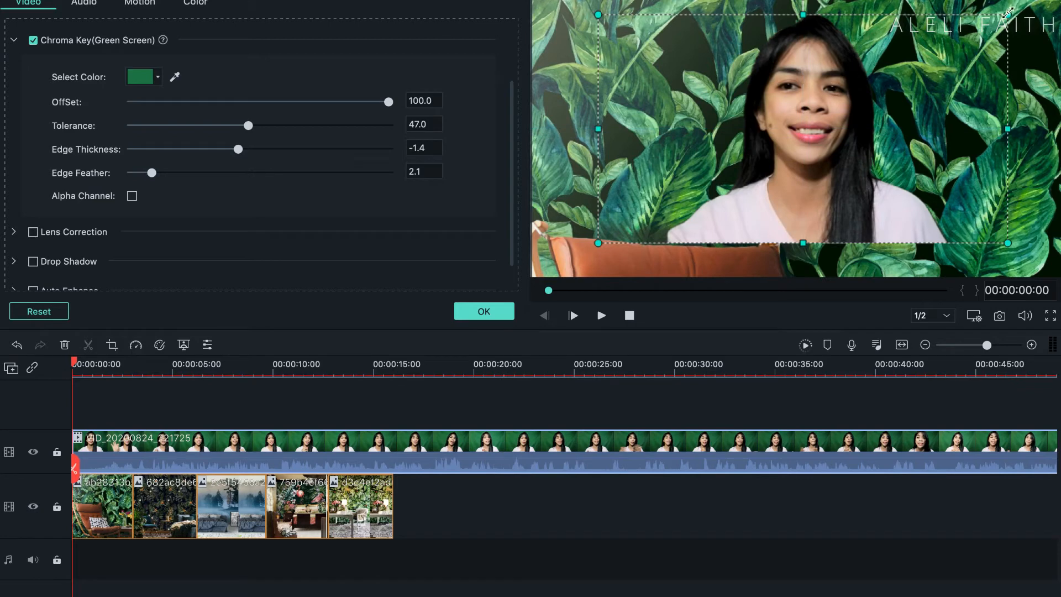
{"action": "left_click_drag", "start_coordinate": [1007, 12], "coordinate": [941, 52]}
{"action": "left_click_drag", "start_coordinate": [794, 146], "coordinate": [818, 182]}
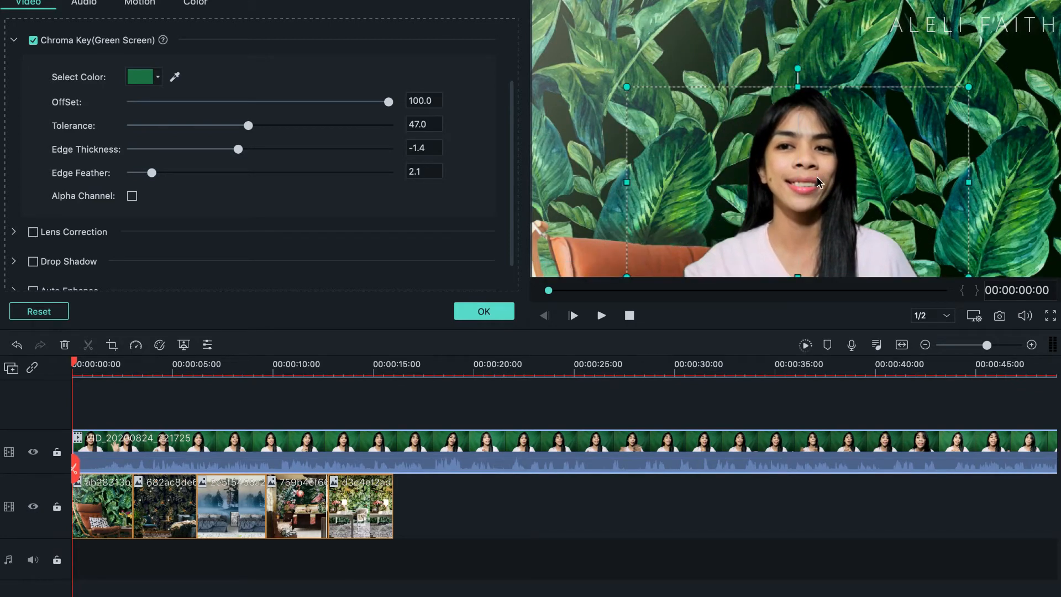
{"action": "left_click", "coordinate": [483, 312]}
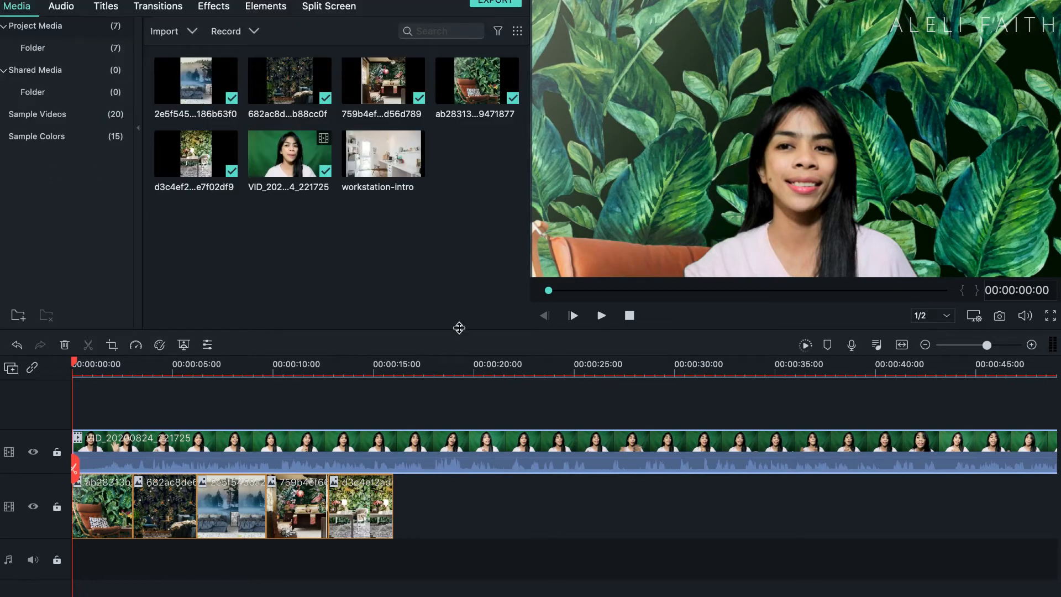
Step: Enlarge the 682ac8d background image until its floral wallpaper fills the whole frame behind the presenter, shifting it down between enlargements
{"action": "left_click", "coordinate": [162, 511]}
{"action": "double_click", "coordinate": [161, 511]}
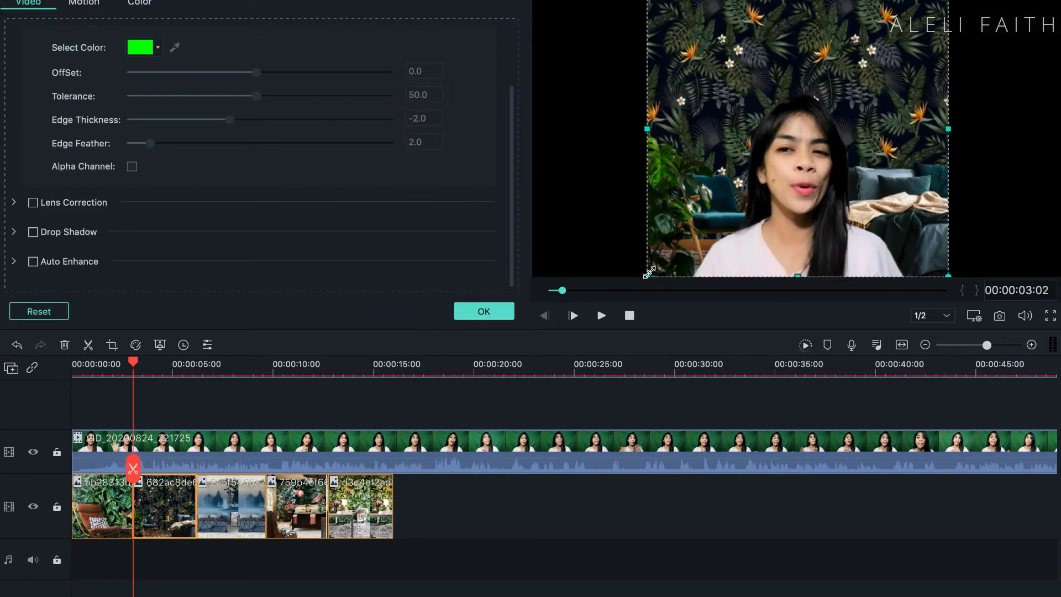
{"action": "left_click_drag", "start_coordinate": [649, 272], "coordinate": [529, 378]}
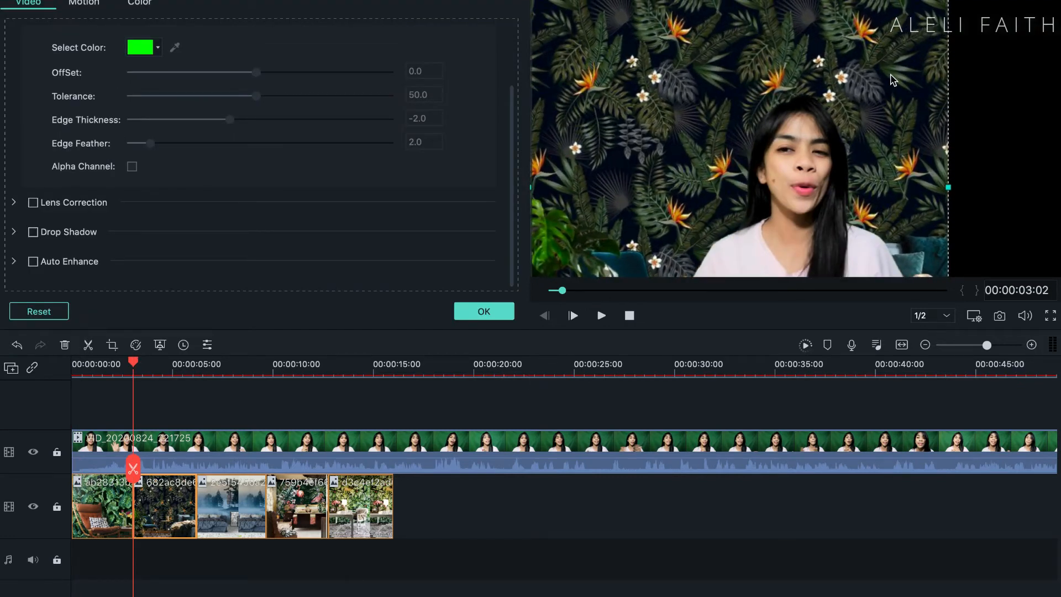
{"action": "left_click_drag", "start_coordinate": [893, 81], "coordinate": [893, 131]}
{"action": "left_click_drag", "start_coordinate": [949, 32], "coordinate": [1043, 7]}
{"action": "left_click_drag", "start_coordinate": [955, 75], "coordinate": [942, 149]}
{"action": "left_click_drag", "start_coordinate": [1036, 9], "coordinate": [1059, 2]}
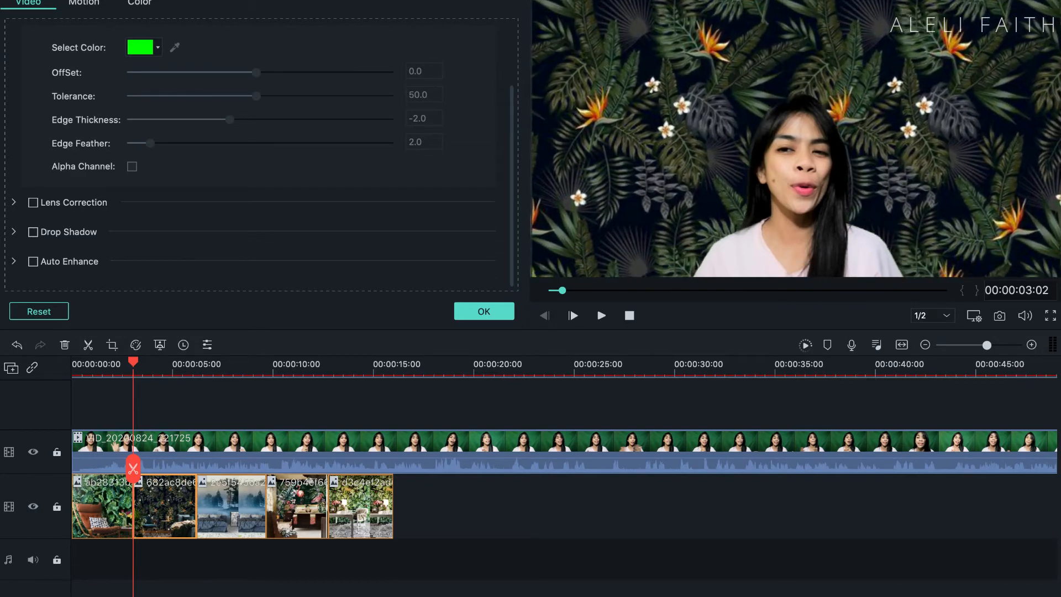
Step: Enlarge the 2e5f545 forest image to about the full frame width with its treeline above the presenter, and recentre the presenter's clip
{"action": "left_click", "coordinate": [247, 486]}
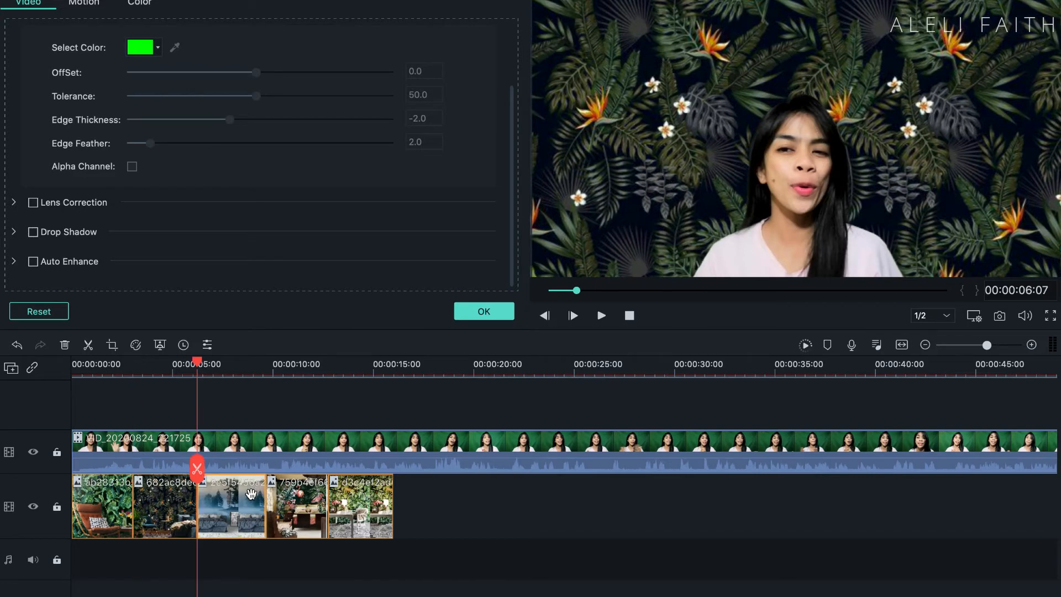
{"action": "left_click_drag", "start_coordinate": [698, 274], "coordinate": [537, 395]}
{"action": "mouse_move", "coordinate": [727, 100]}
{"action": "left_mouse_down"}
{"action": "mouse_move", "coordinate": [705, 177]}
{"action": "mouse_move", "coordinate": [742, 85]}
{"action": "mouse_move", "coordinate": [739, 96]}
{"action": "left_mouse_up"}
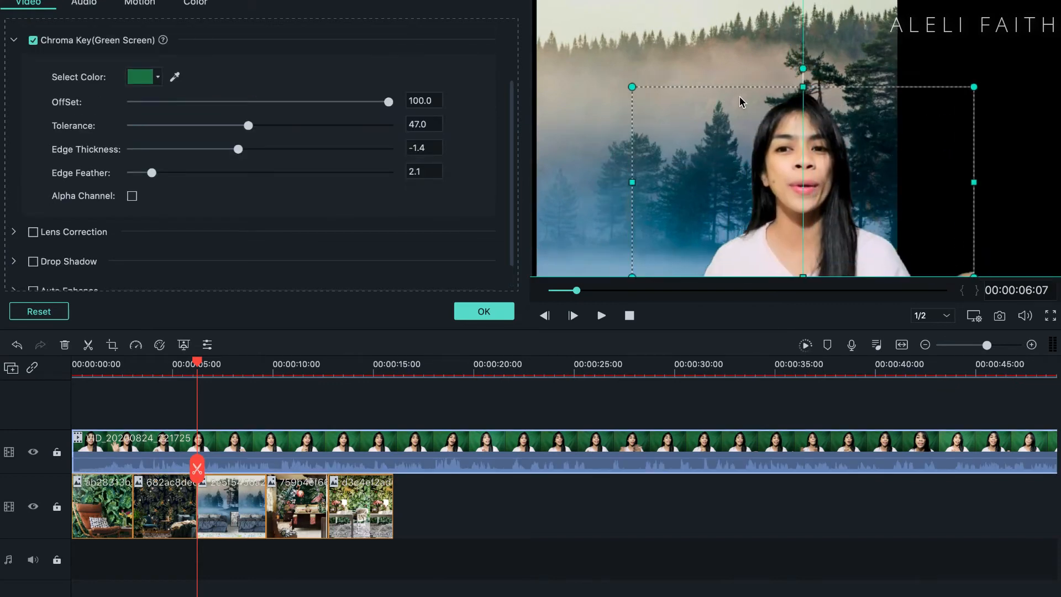
{"action": "left_click", "coordinate": [738, 35]}
{"action": "left_click_drag", "start_coordinate": [738, 35], "coordinate": [730, 114]}
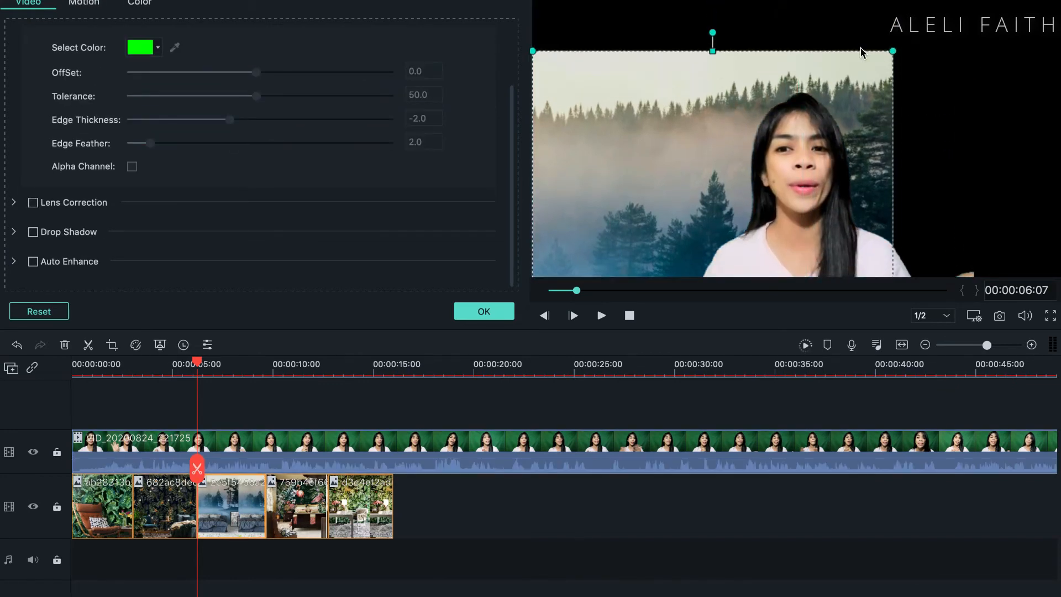
{"action": "left_click_drag", "start_coordinate": [892, 48], "coordinate": [958, 50]}
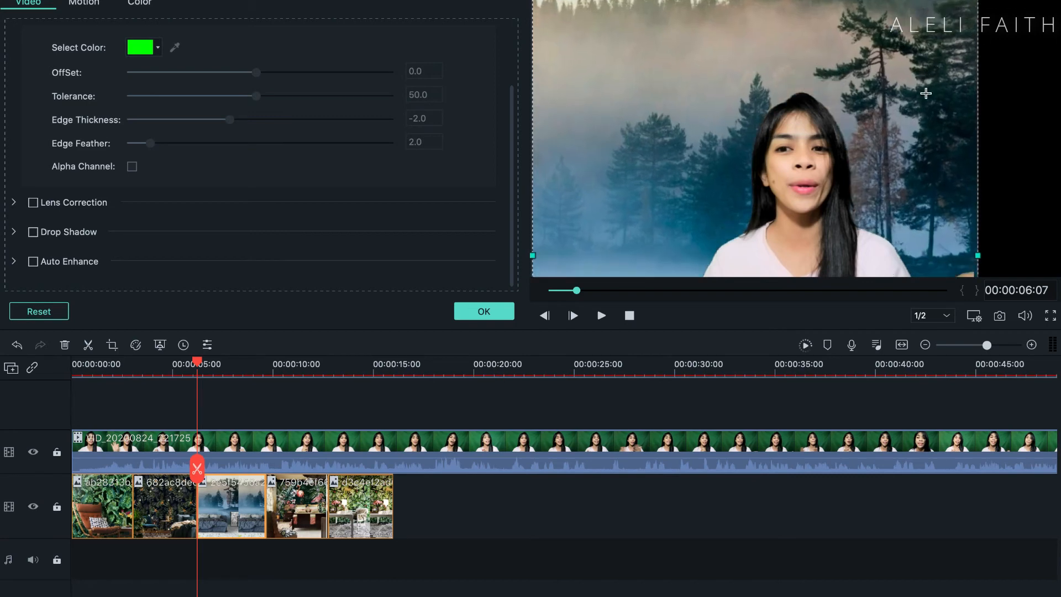
{"action": "left_click_drag", "start_coordinate": [925, 93], "coordinate": [927, 163]}
{"action": "left_click_drag", "start_coordinate": [948, 48], "coordinate": [953, 74]}
{"action": "left_click_drag", "start_coordinate": [978, 21], "coordinate": [1050, 4]}
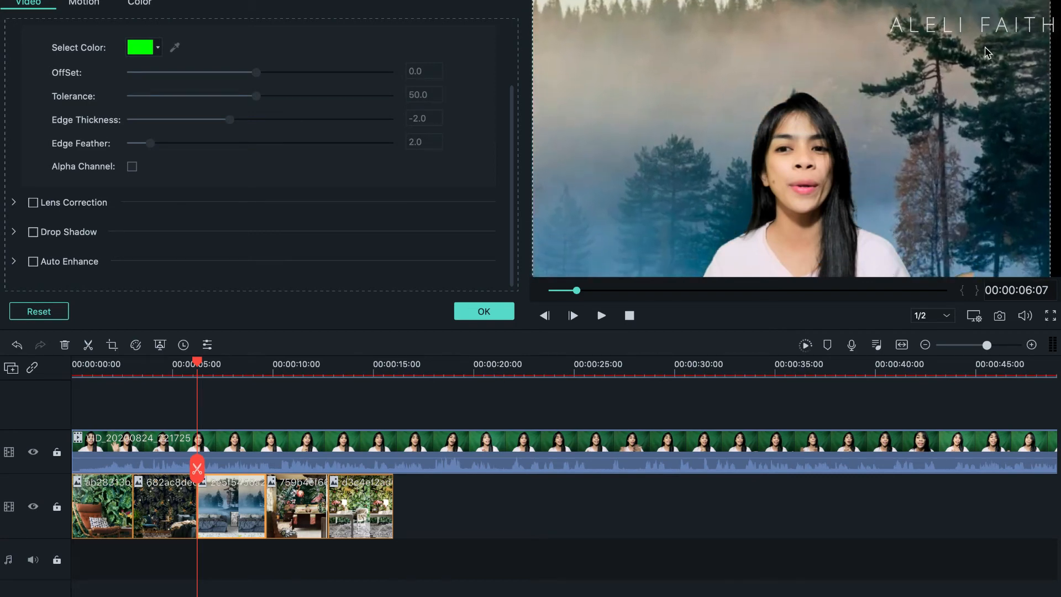
{"action": "left_click_drag", "start_coordinate": [988, 52], "coordinate": [989, 135]}
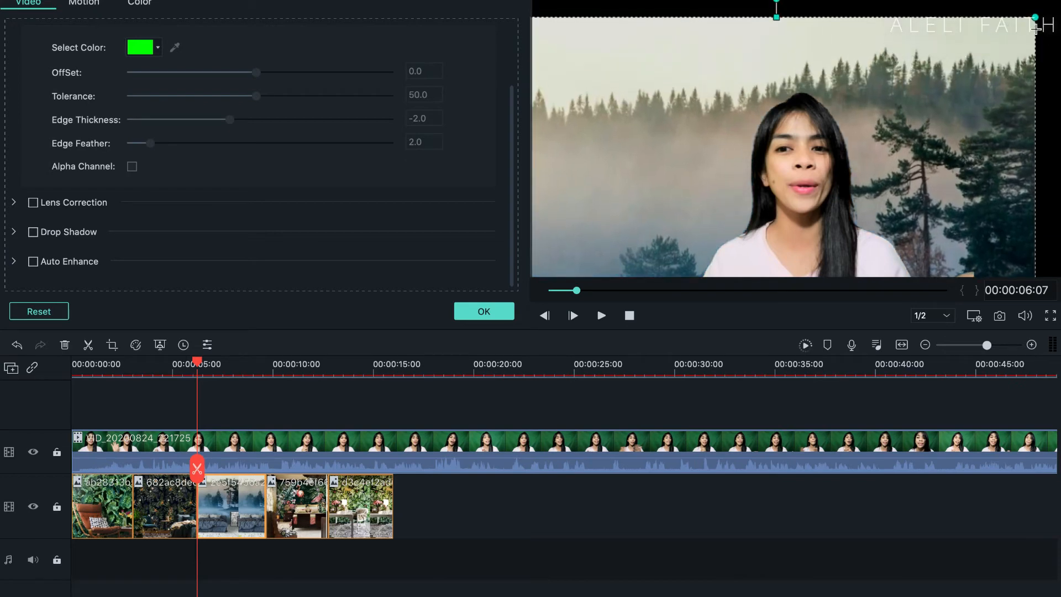
{"action": "left_click_drag", "start_coordinate": [1053, 11], "coordinate": [1060, 1]}
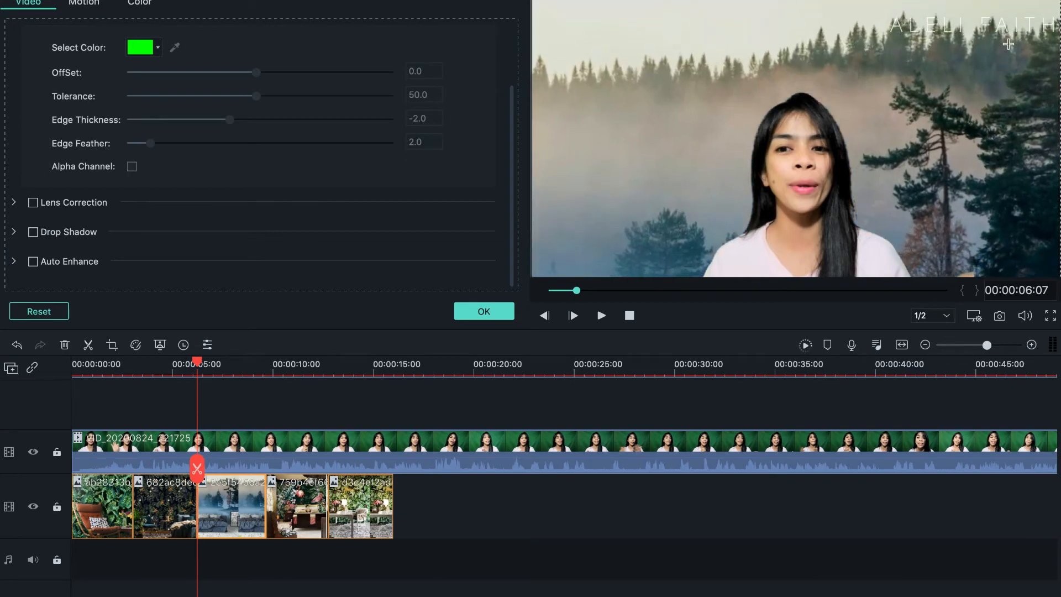
{"action": "left_click_drag", "start_coordinate": [1009, 44], "coordinate": [1020, 37]}
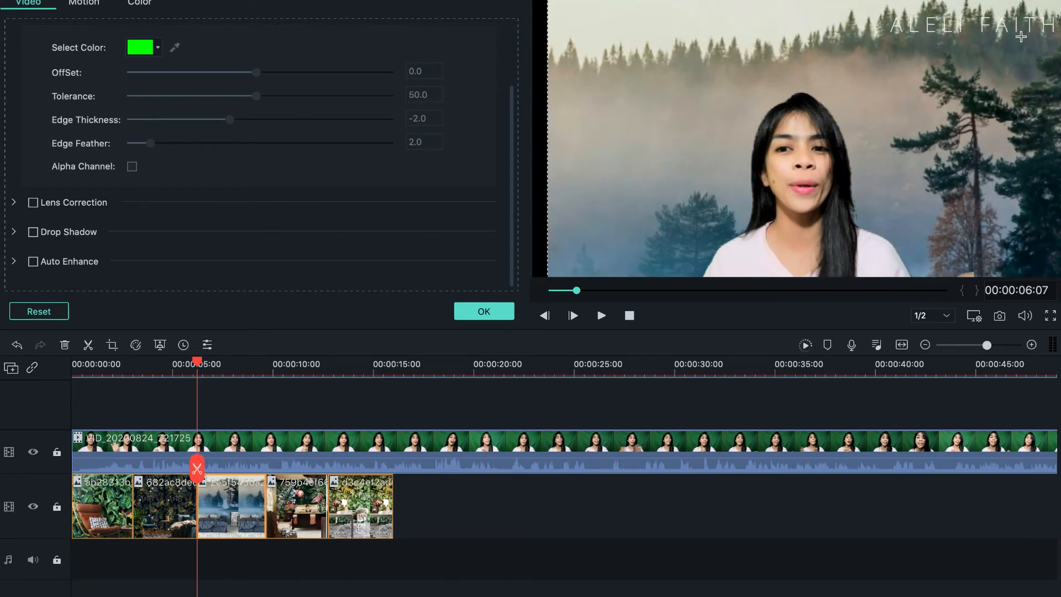
{"action": "left_click", "coordinate": [809, 171]}
{"action": "mouse_move", "coordinate": [810, 164]}
{"action": "left_mouse_down"}
{"action": "mouse_move", "coordinate": [810, 151]}
{"action": "mouse_move", "coordinate": [810, 161]}
{"action": "left_mouse_up"}
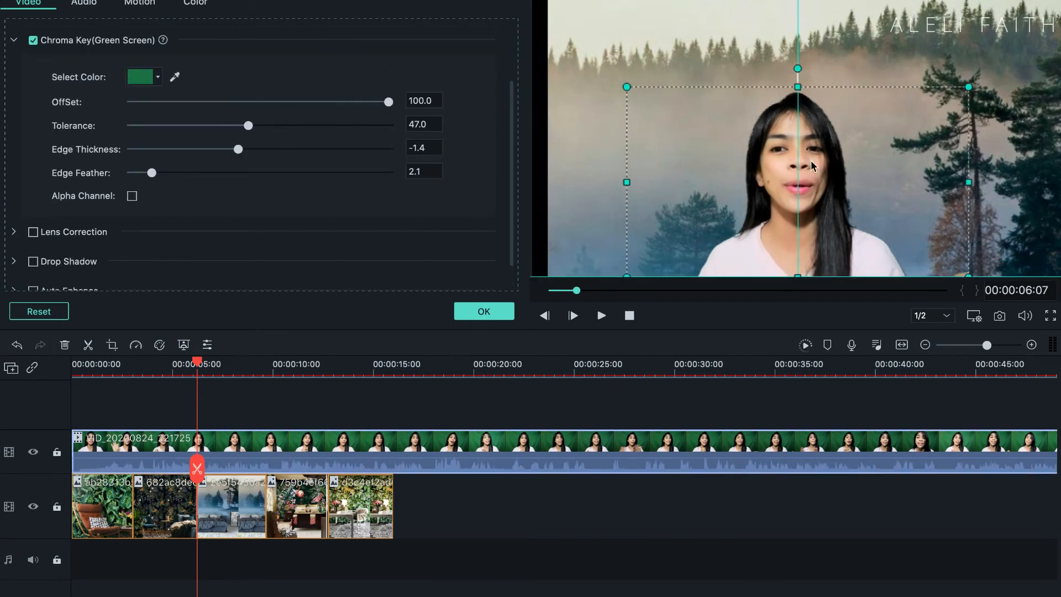
Step: Enlarge the 759b4ef flamingo image to fill the frame, return the presenter's clip to the bottom centre, and accept the settings
{"action": "double_click", "coordinate": [303, 508]}
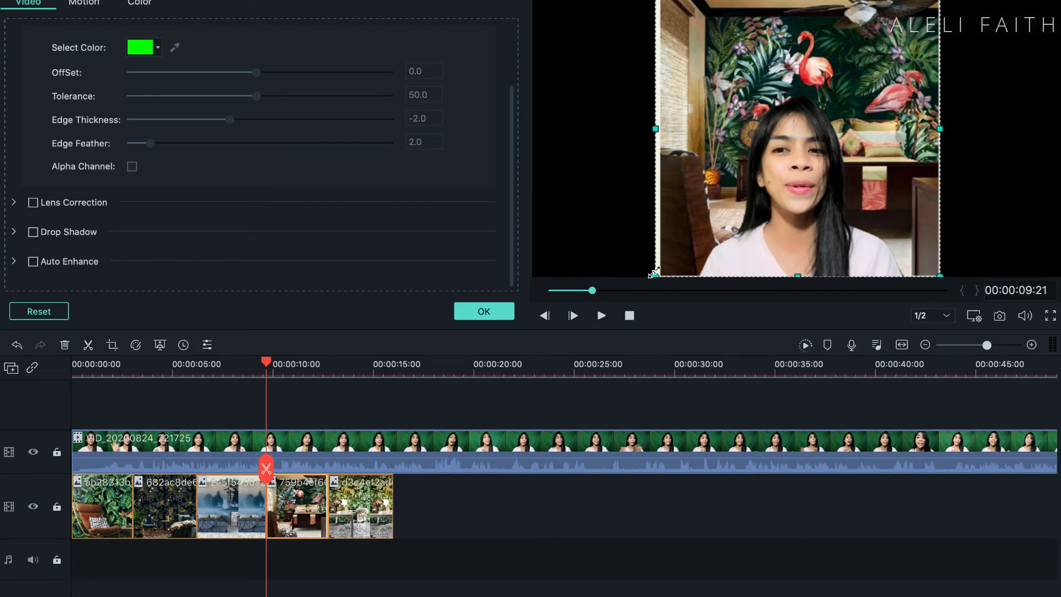
{"action": "left_click_drag", "start_coordinate": [654, 272], "coordinate": [577, 328]}
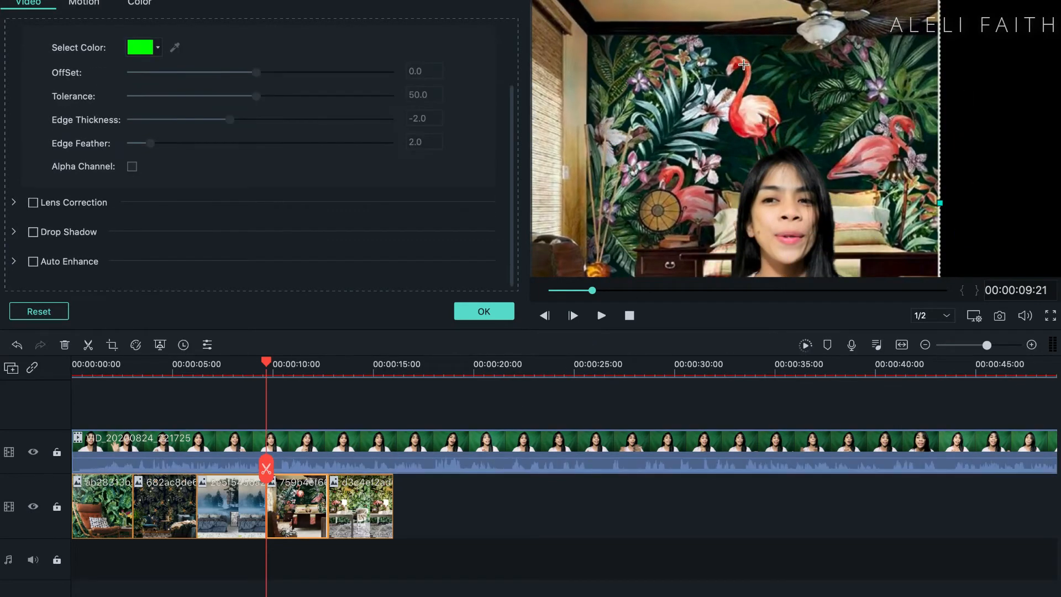
{"action": "left_click_drag", "start_coordinate": [743, 65], "coordinate": [727, 154]}
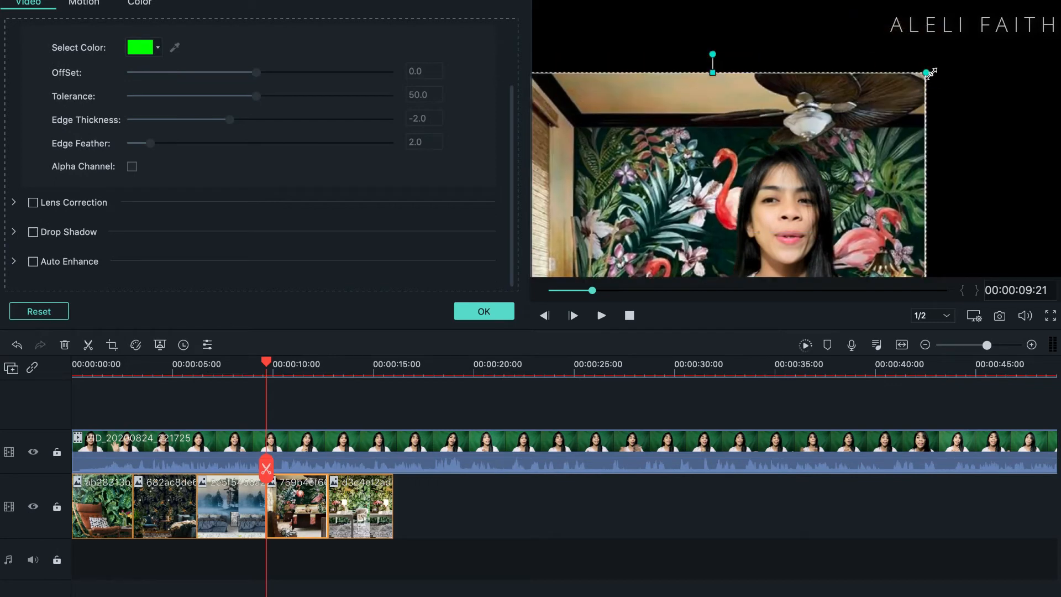
{"action": "left_click_drag", "start_coordinate": [930, 73], "coordinate": [1057, 3]}
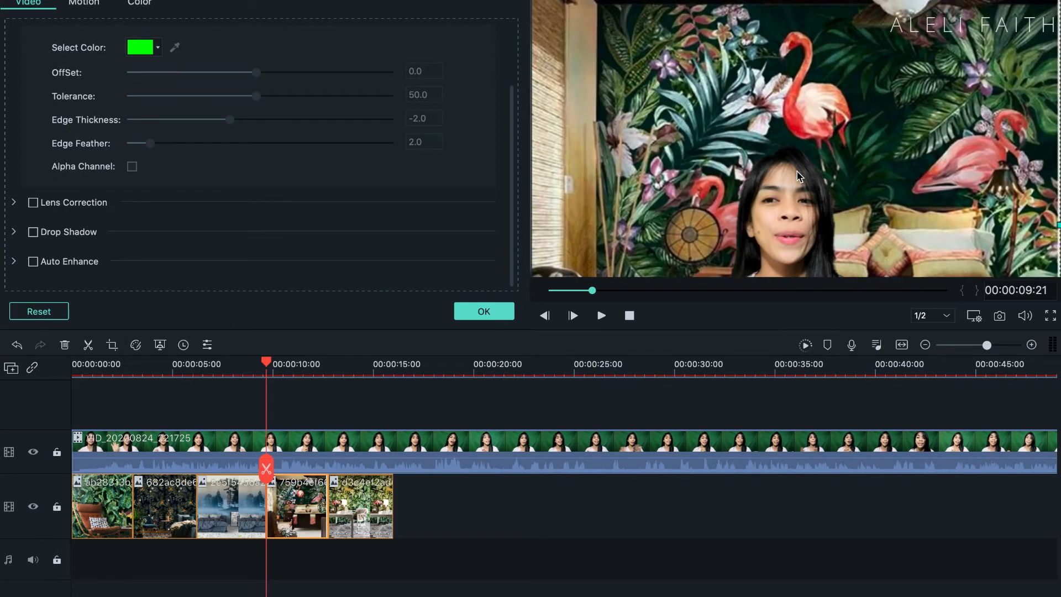
{"action": "left_click", "coordinate": [792, 188]}
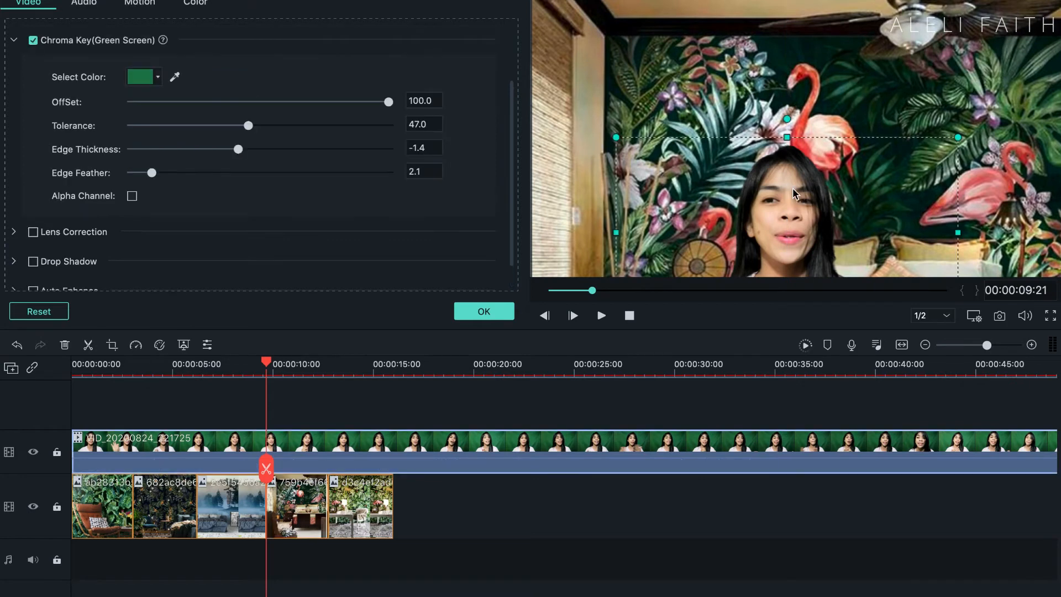
{"action": "left_click_drag", "start_coordinate": [792, 187], "coordinate": [799, 142]}
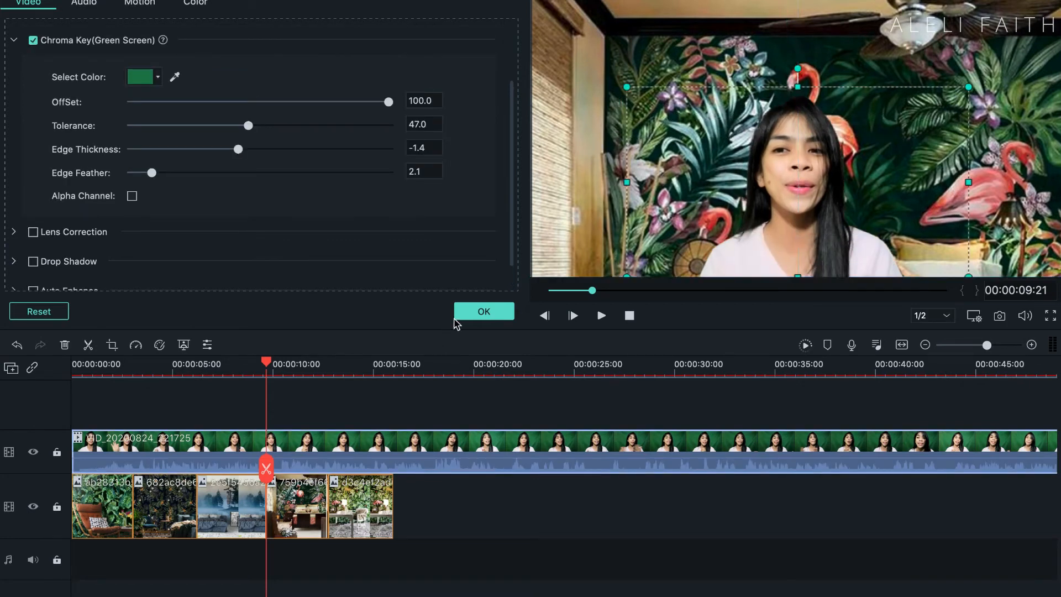
{"action": "left_click", "coordinate": [473, 309]}
Step: Enlarge the d3c4ef2 image until its leaf wallpaper fills the frame, and return the presenter's clip to the bottom centre
{"action": "left_click", "coordinate": [357, 497]}
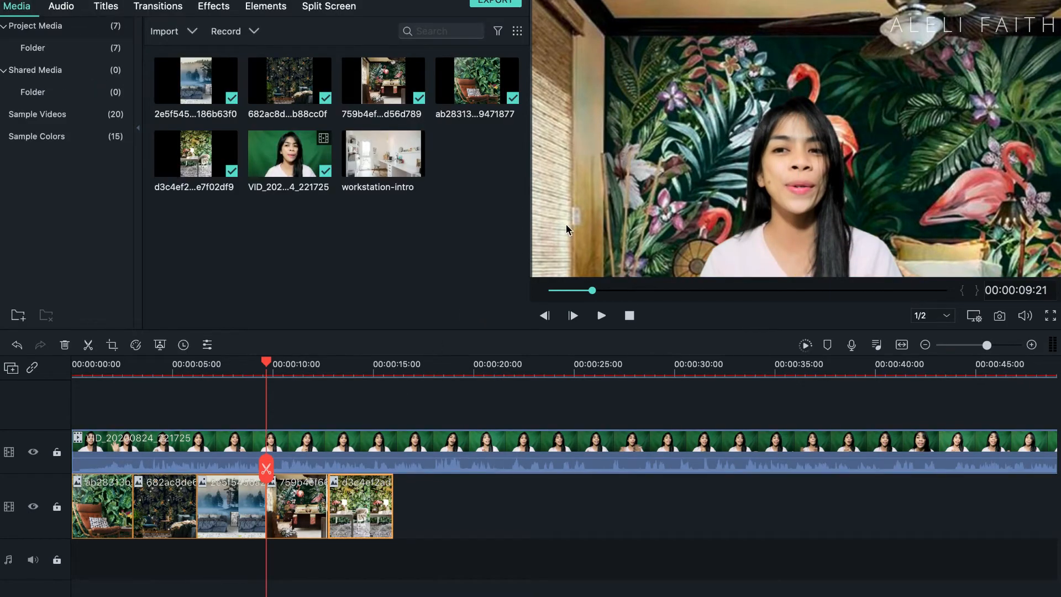
{"action": "double_click", "coordinate": [329, 445]}
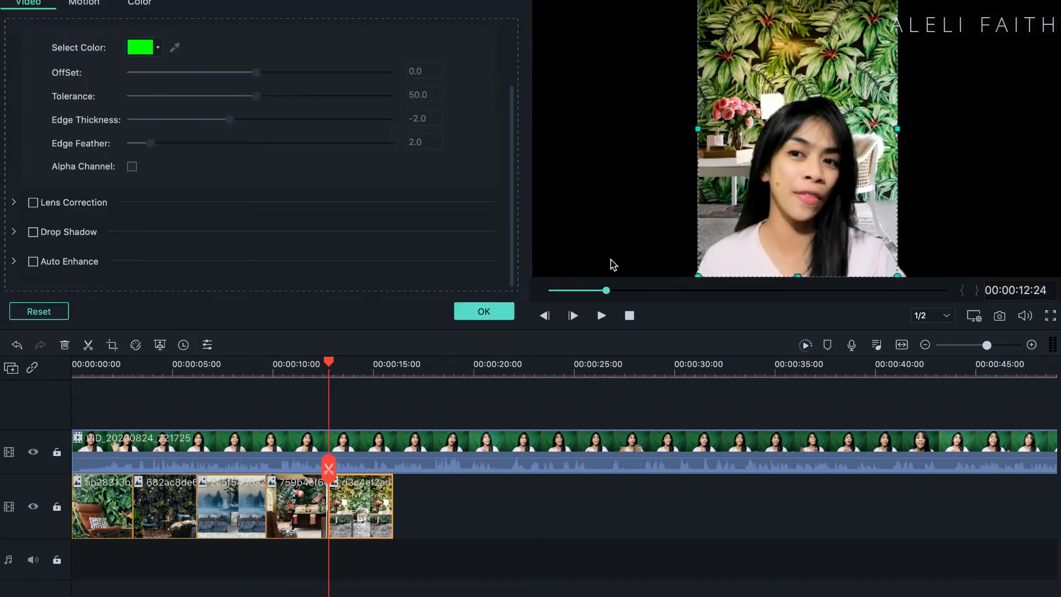
{"action": "left_click_drag", "start_coordinate": [696, 276], "coordinate": [472, 448]}
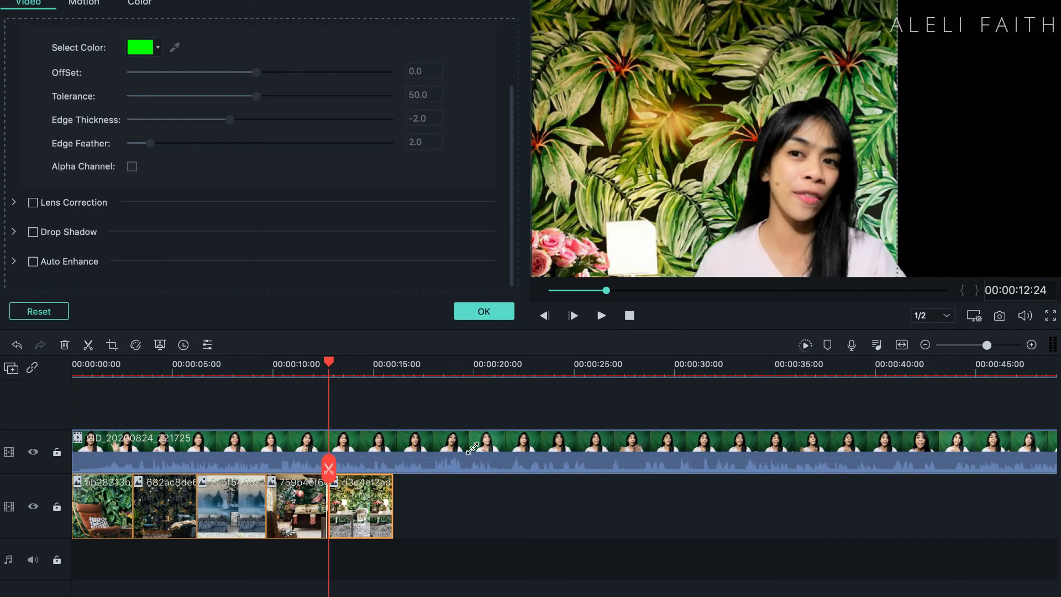
{"action": "left_click", "coordinate": [640, 171]}
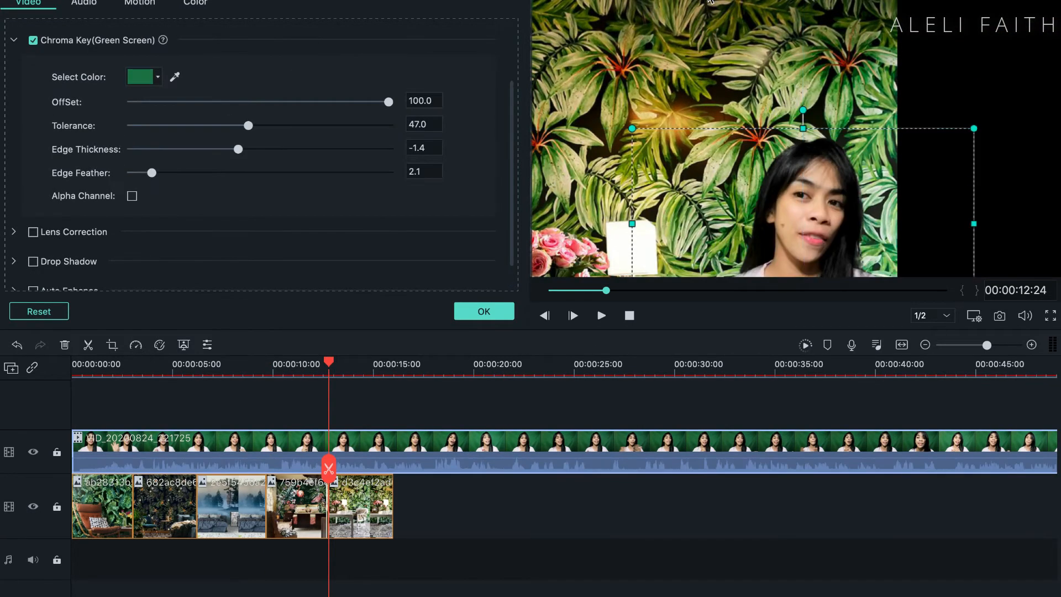
{"action": "left_click", "coordinate": [708, 61]}
{"action": "left_click_drag", "start_coordinate": [708, 62], "coordinate": [709, 144]}
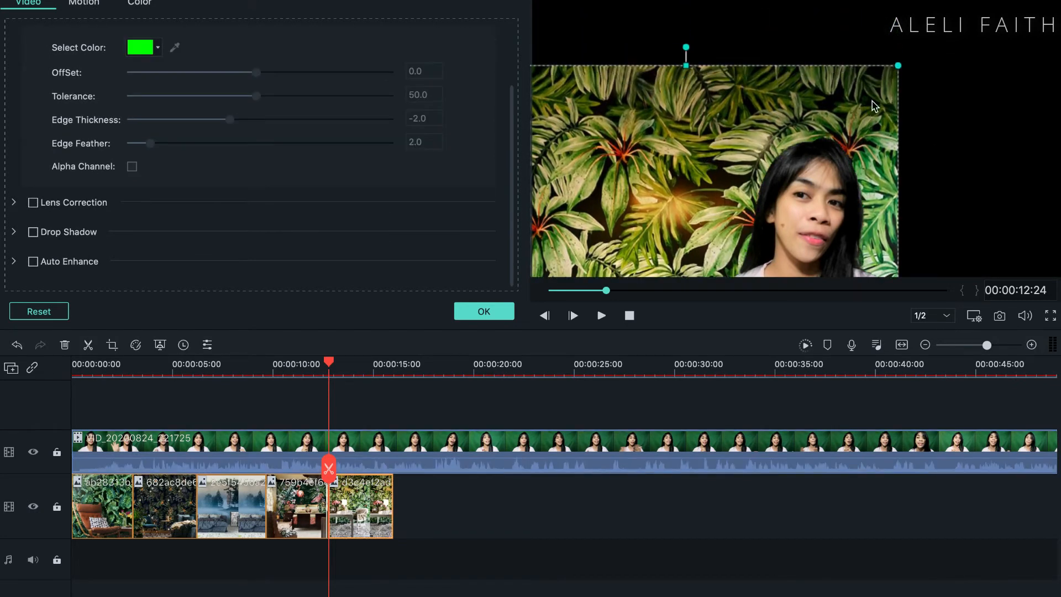
{"action": "left_click_drag", "start_coordinate": [899, 65], "coordinate": [1041, 30]}
{"action": "left_click_drag", "start_coordinate": [952, 65], "coordinate": [972, 169]}
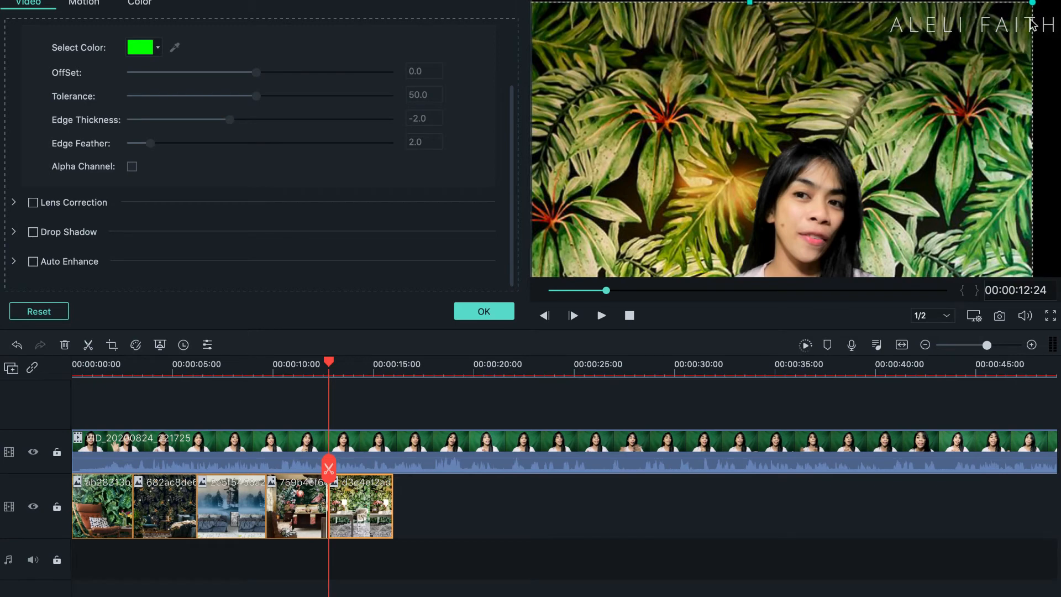
{"action": "left_click_drag", "start_coordinate": [1030, 3], "coordinate": [1060, 1]}
{"action": "left_click_drag", "start_coordinate": [988, 57], "coordinate": [993, 54]}
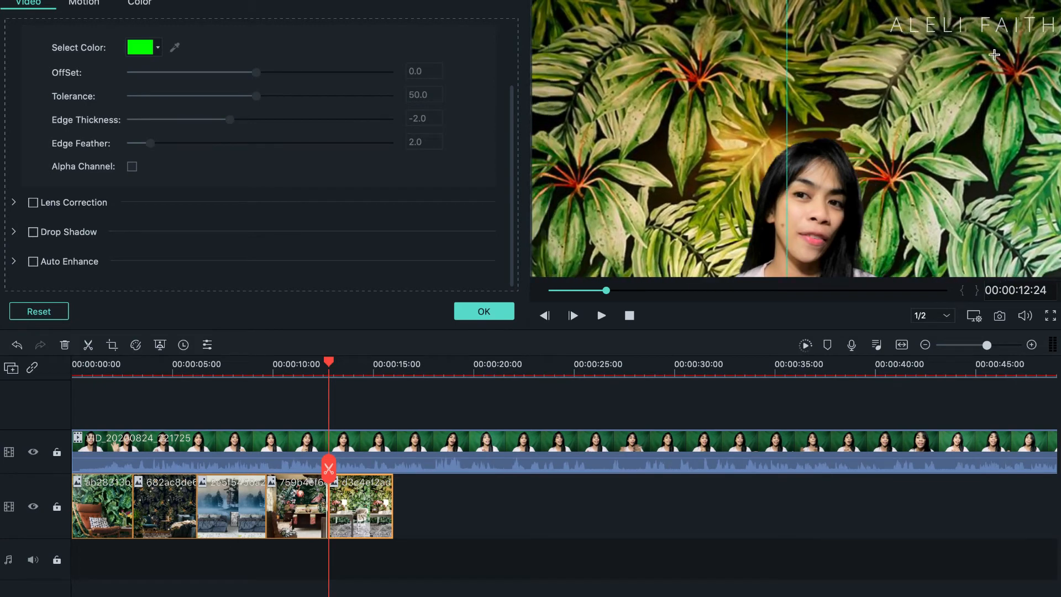
{"action": "left_click", "coordinate": [817, 200]}
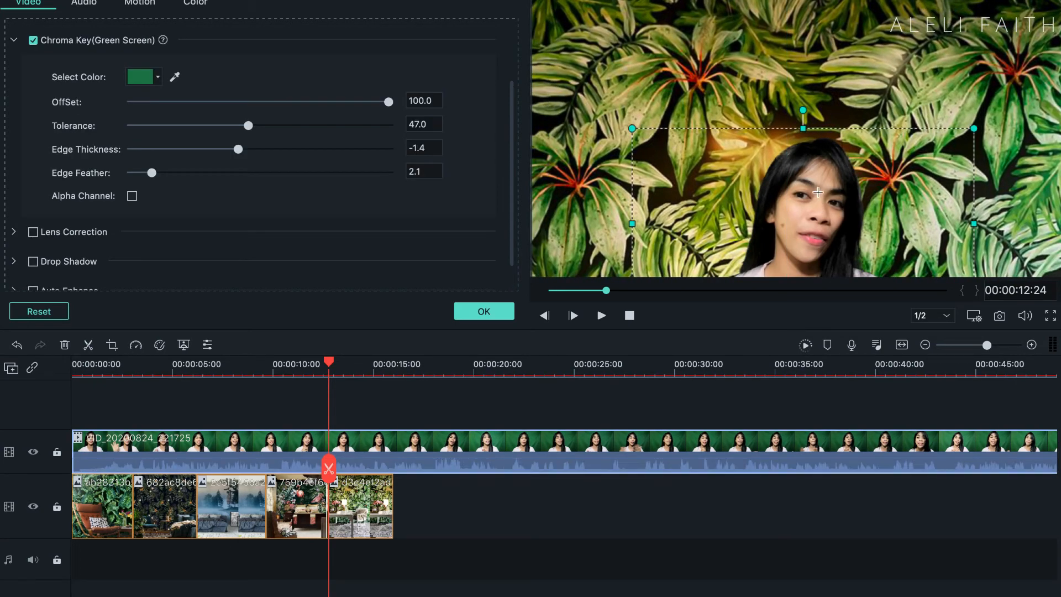
{"action": "left_click_drag", "start_coordinate": [817, 200], "coordinate": [816, 147]}
Step: Accept the presenter clip's settings with the playhead moved to the end of the d3c4ef2 background image
{"action": "left_click", "coordinate": [390, 361]}
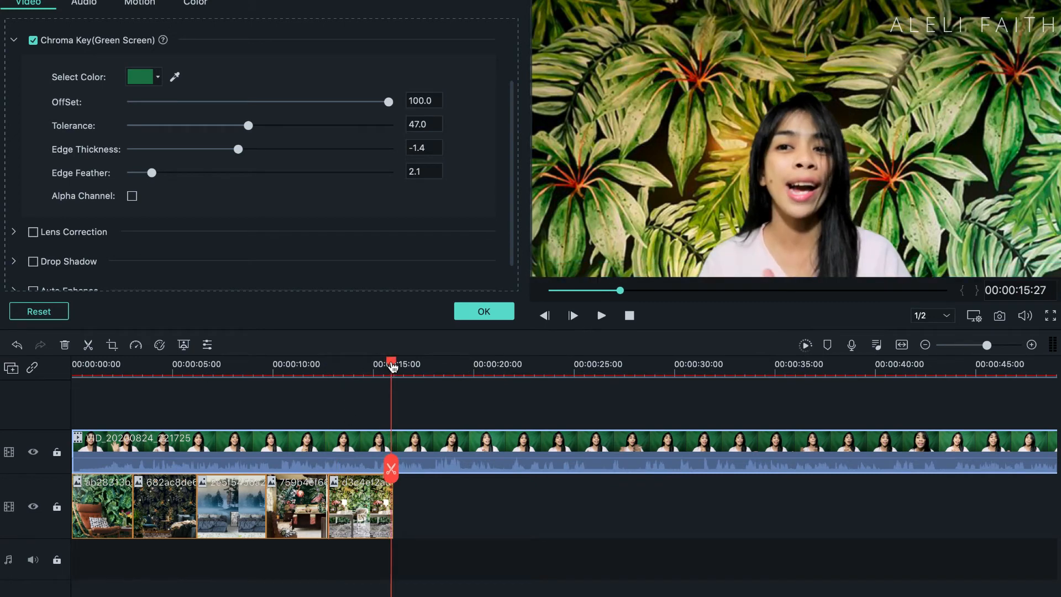
{"action": "left_click", "coordinate": [471, 309]}
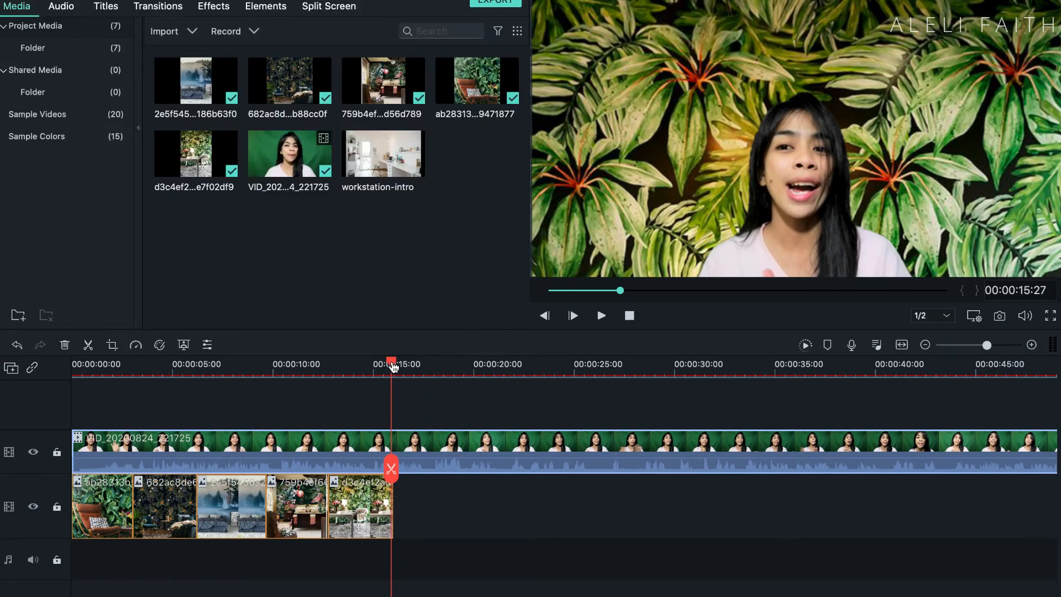
{"action": "left_click_drag", "start_coordinate": [392, 366], "coordinate": [396, 367]}
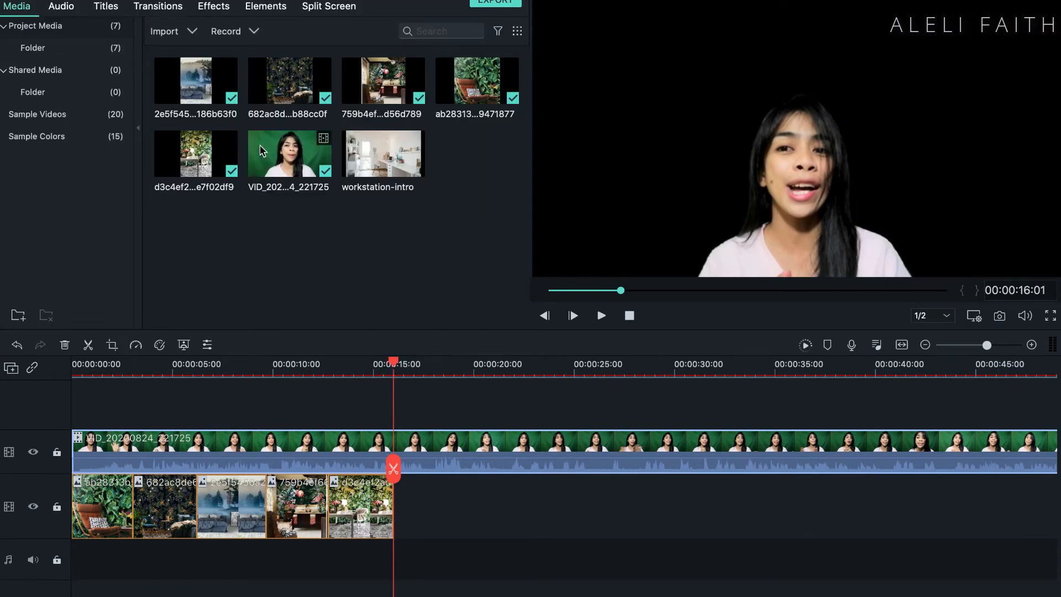
Step: Import MVI_6462.MOV from the Desktop and place it directly after the d3c4ef2 image on the background track
{"action": "left_click", "coordinate": [169, 33]}
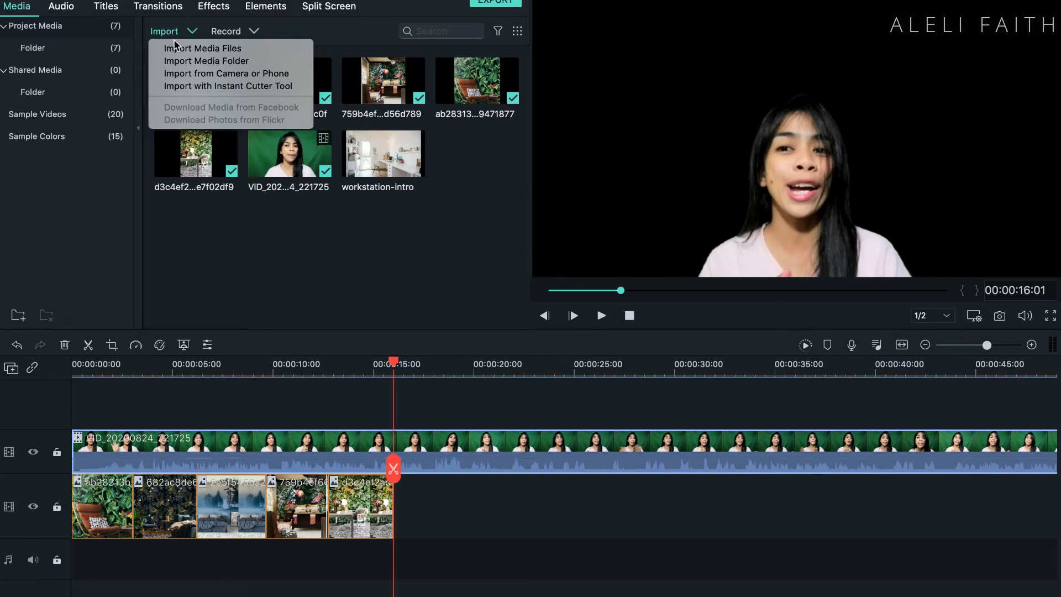
{"action": "left_click", "coordinate": [174, 47]}
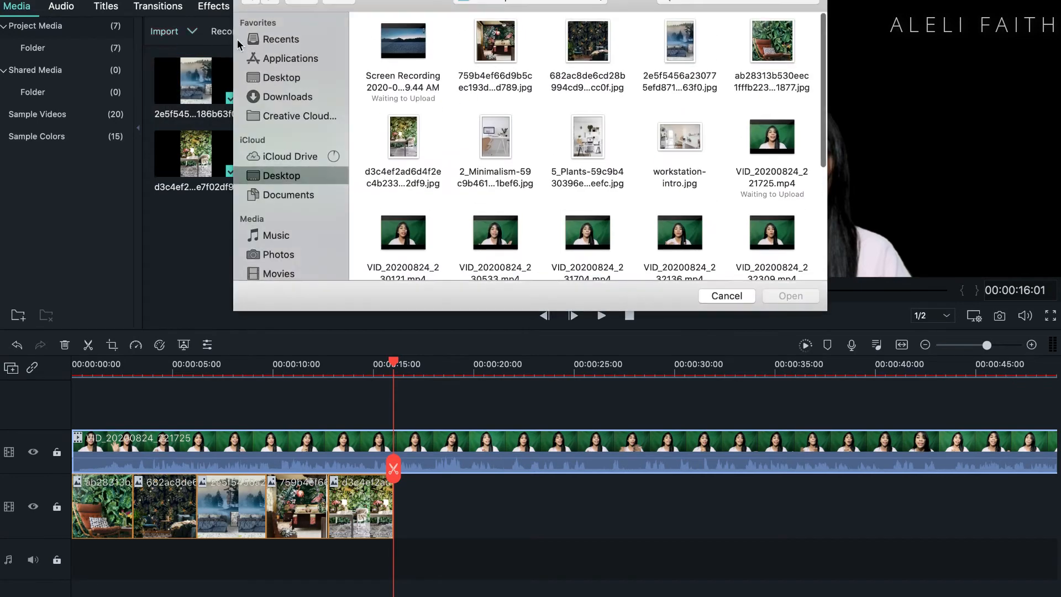
{"action": "scroll", "coordinate": [589, 134], "scroll_direction": "down", "scroll_amount": 5}
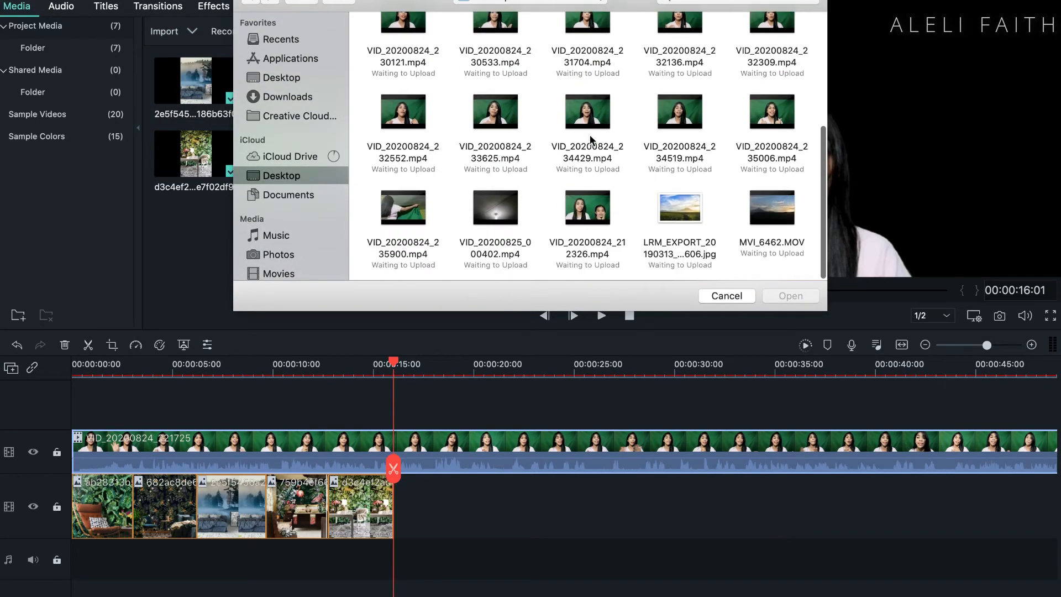
{"action": "left_click", "coordinate": [772, 211]}
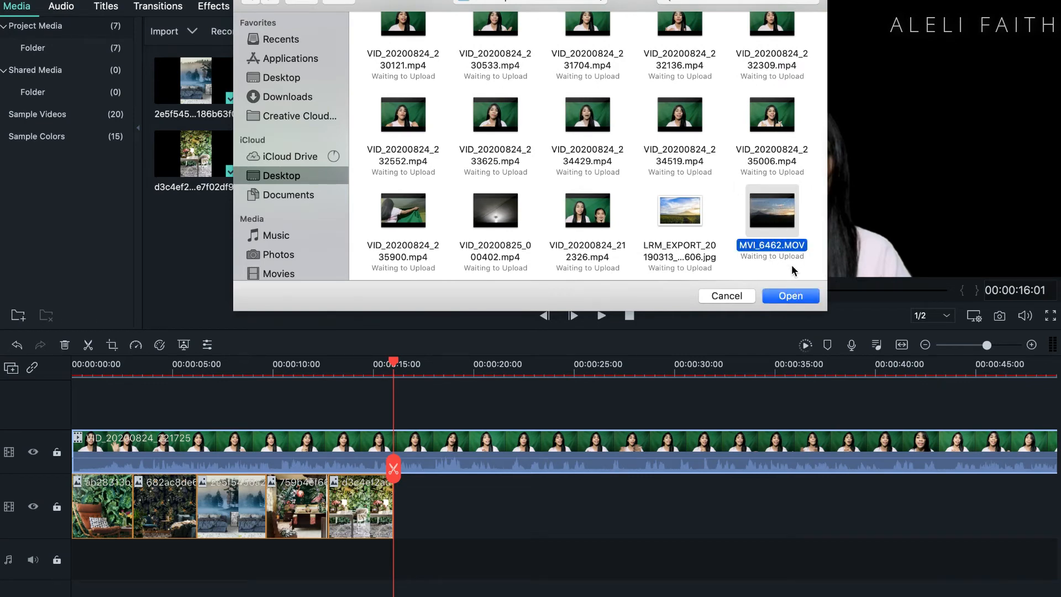
{"action": "left_click", "coordinate": [788, 297]}
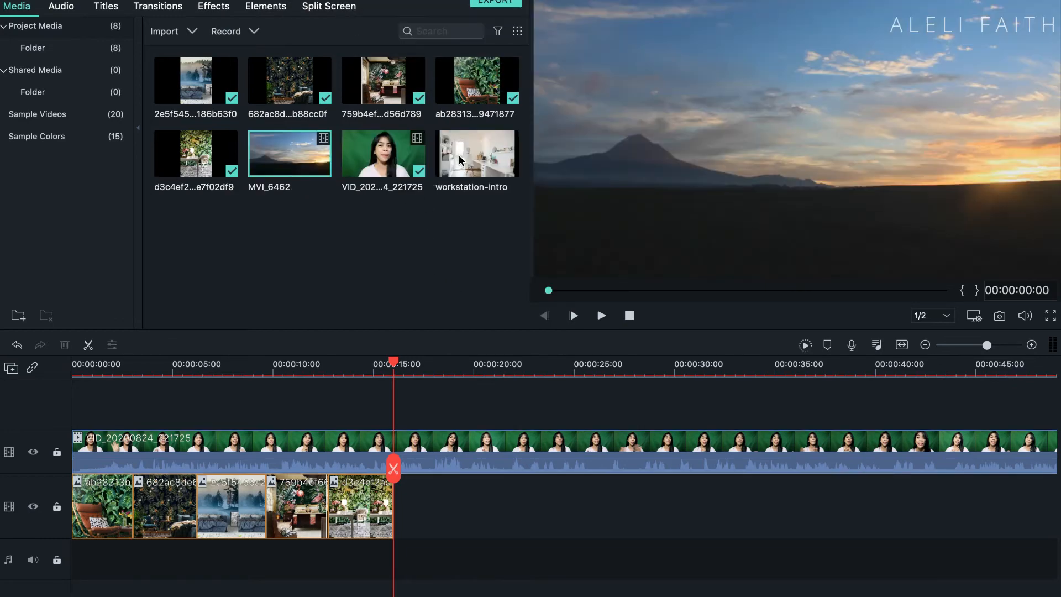
{"action": "left_click_drag", "start_coordinate": [285, 166], "coordinate": [402, 522]}
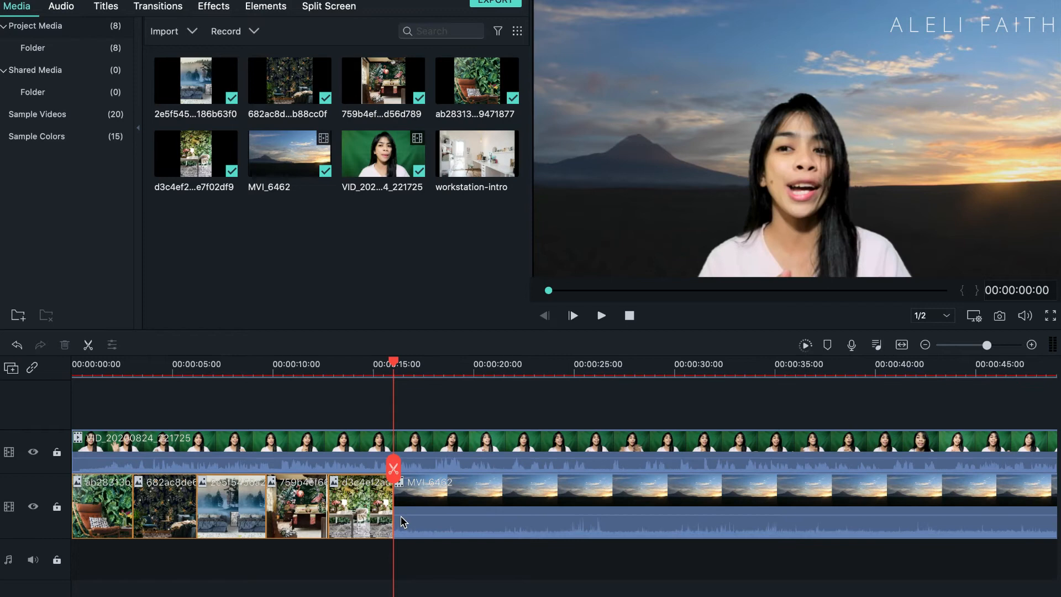
Step: Detach the audio from the MVI_6462 clip and ripple delete the detached audio
{"action": "right_click", "coordinate": [429, 525]}
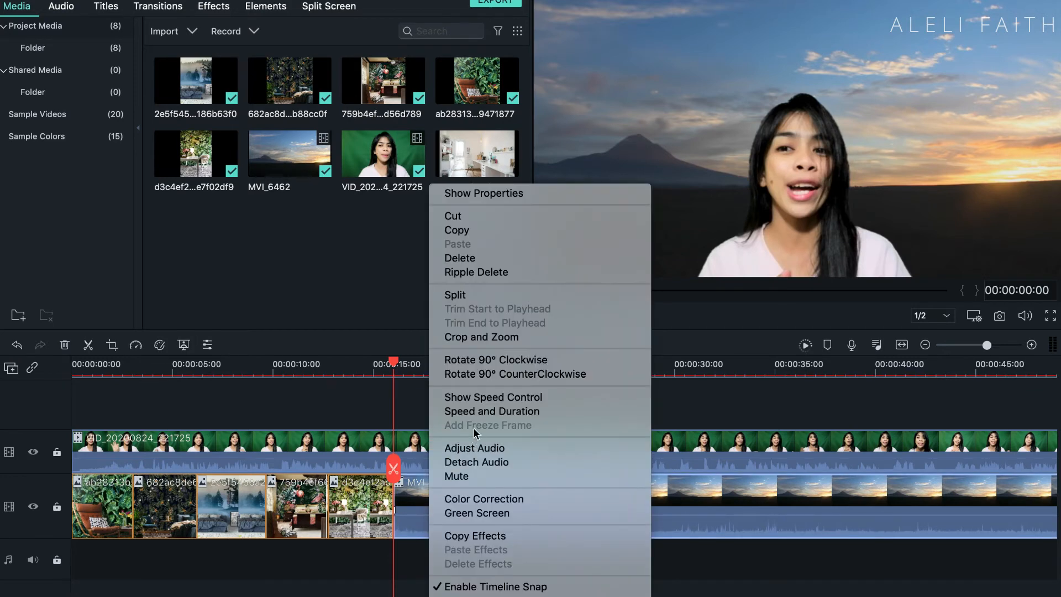
{"action": "left_click", "coordinate": [476, 462]}
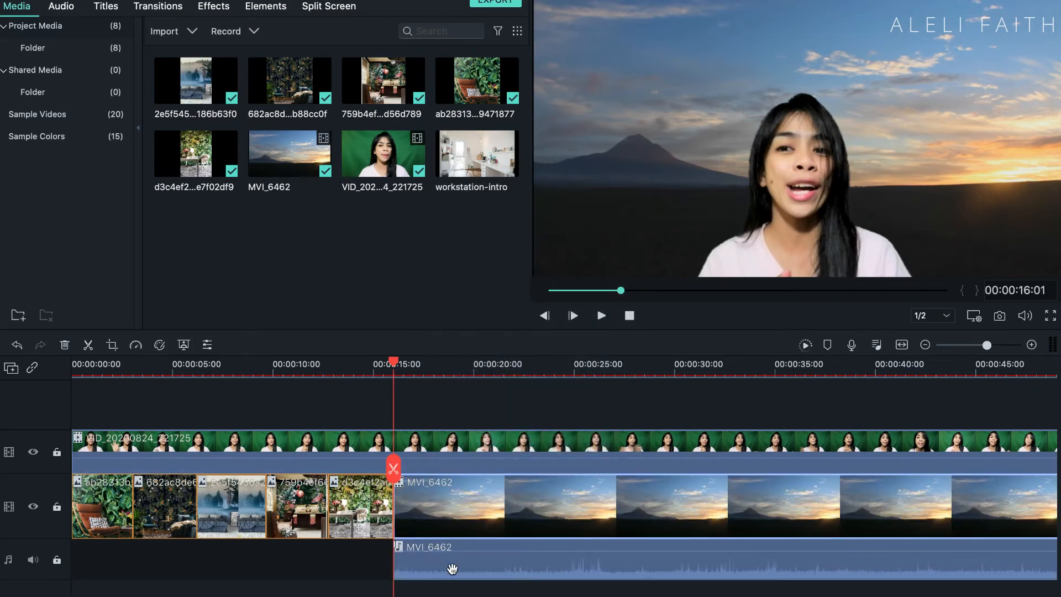
{"action": "left_click", "coordinate": [451, 574]}
{"action": "right_click", "coordinate": [452, 575]}
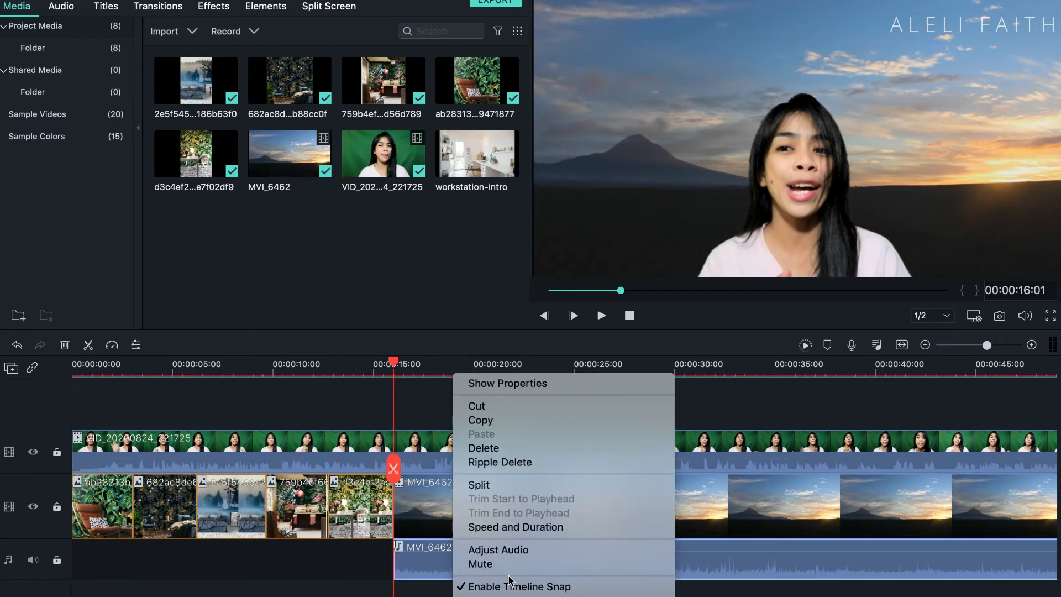
{"action": "left_click", "coordinate": [521, 462]}
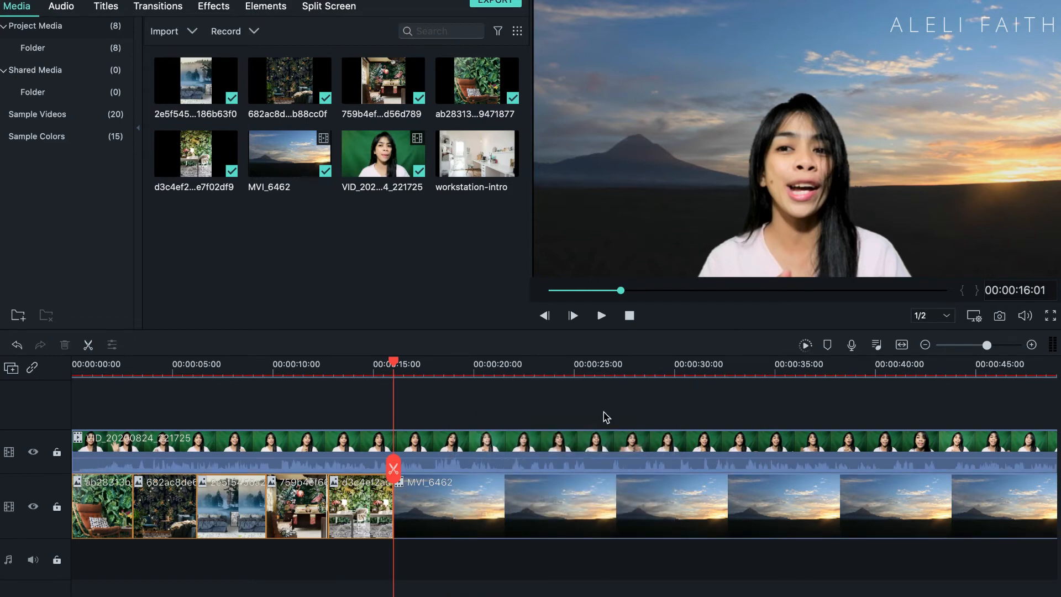
Step: Split the presenter's clip and the MVI_6462 clip at 00:00:27:03
{"action": "left_click", "coordinate": [424, 438]}
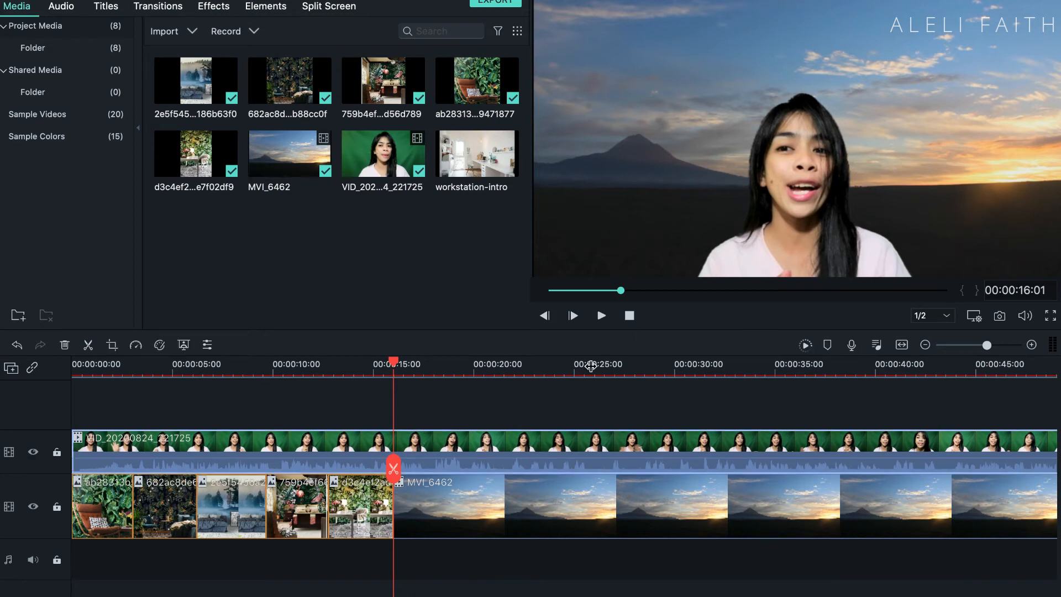
{"action": "left_click", "coordinate": [613, 364]}
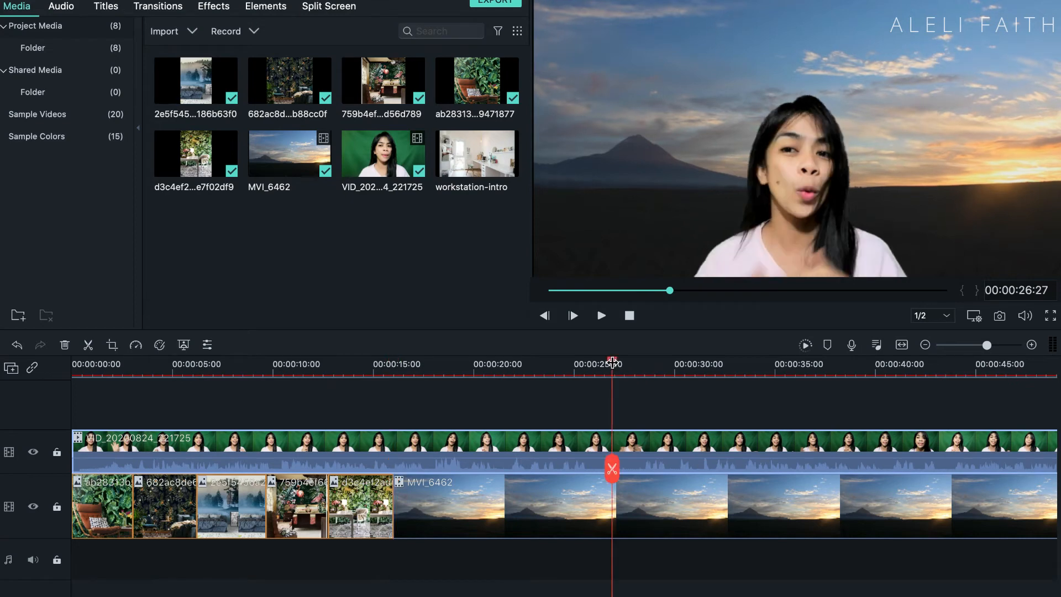
{"action": "left_click_drag", "start_coordinate": [617, 367], "coordinate": [618, 368]}
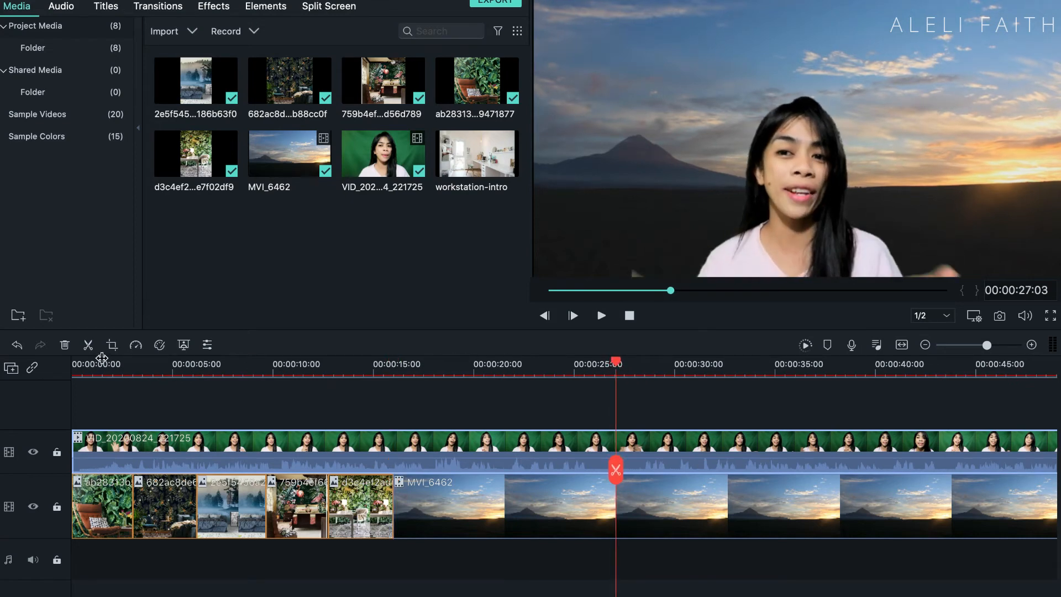
{"action": "left_click", "coordinate": [88, 346]}
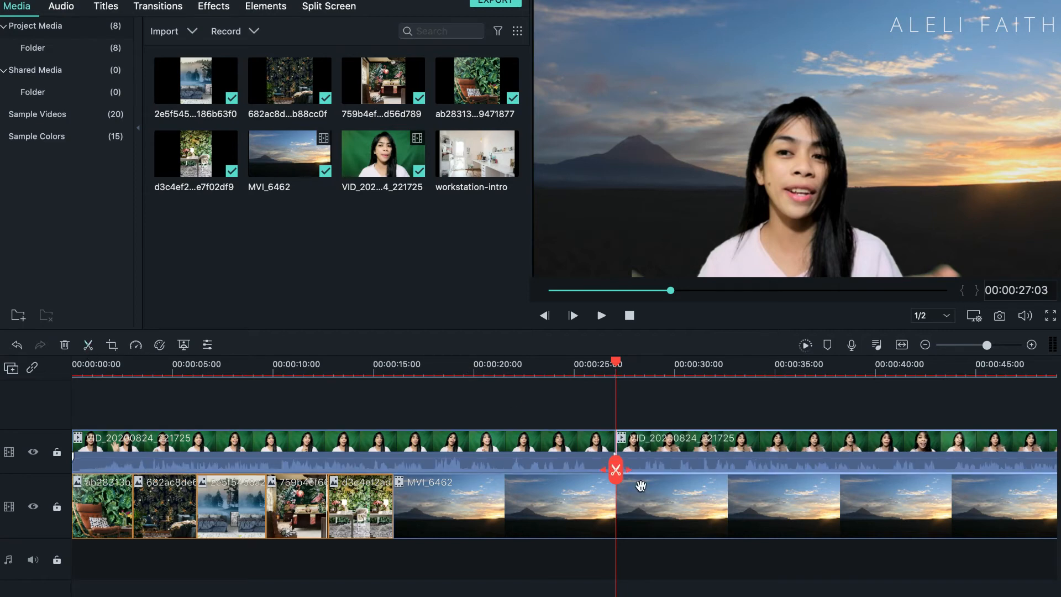
{"action": "left_click", "coordinate": [88, 346]}
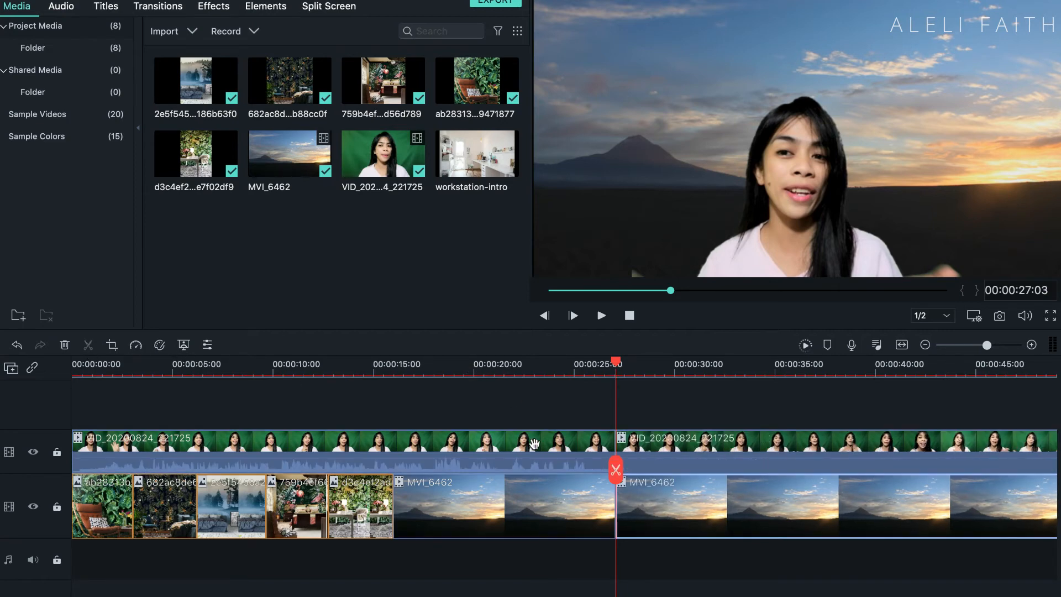
Step: Delete the parts of the MVI_6462 clip and the presenter's clip that follow the split
{"action": "right_click", "coordinate": [675, 503]}
{"action": "left_click", "coordinate": [718, 272]}
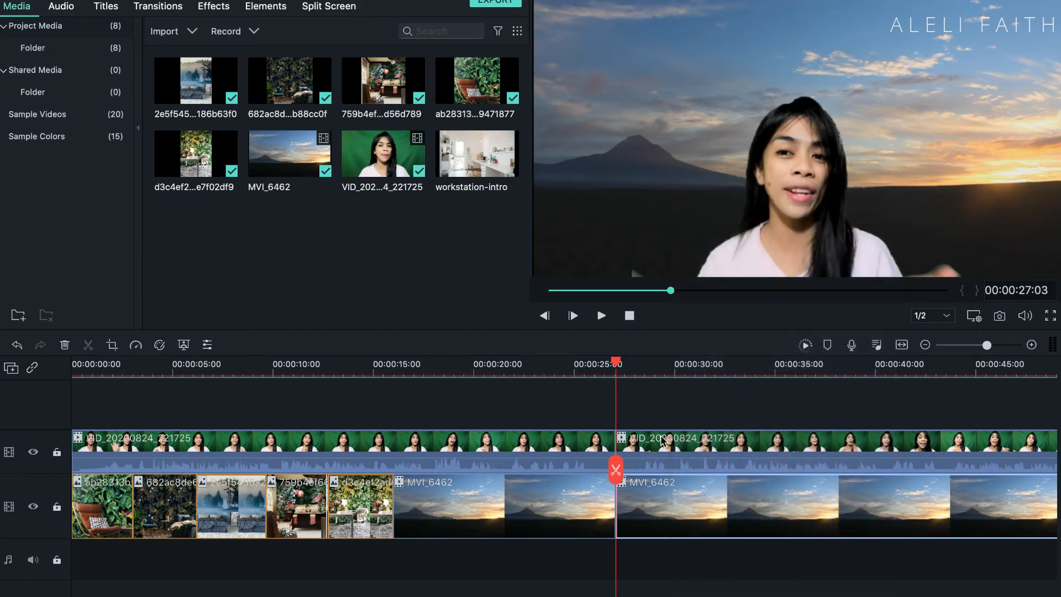
{"action": "right_click", "coordinate": [666, 443]}
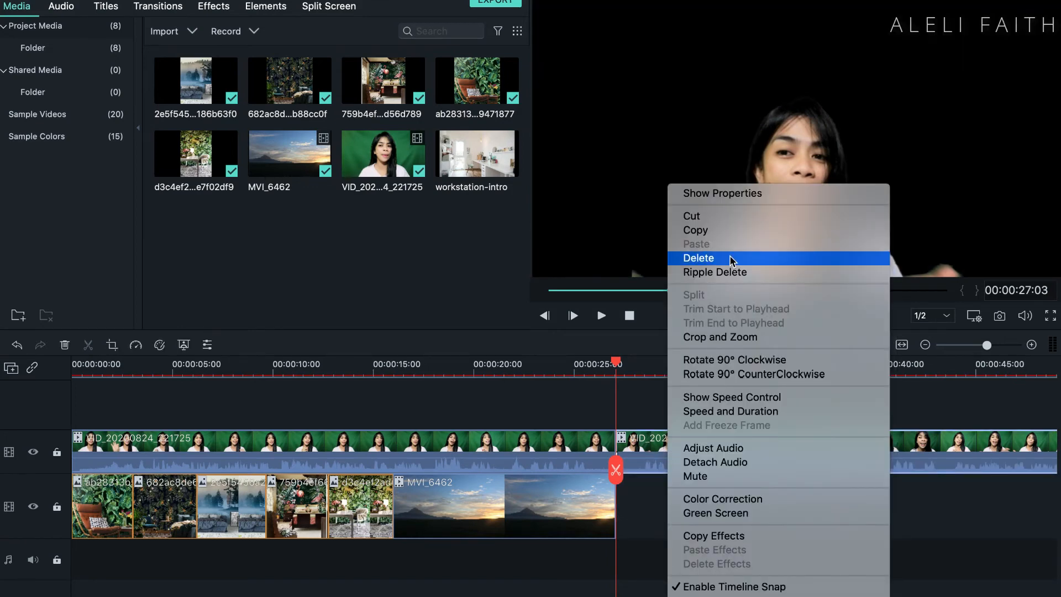
{"action": "left_click", "coordinate": [474, 400]}
{"action": "key", "text": "Delete"}
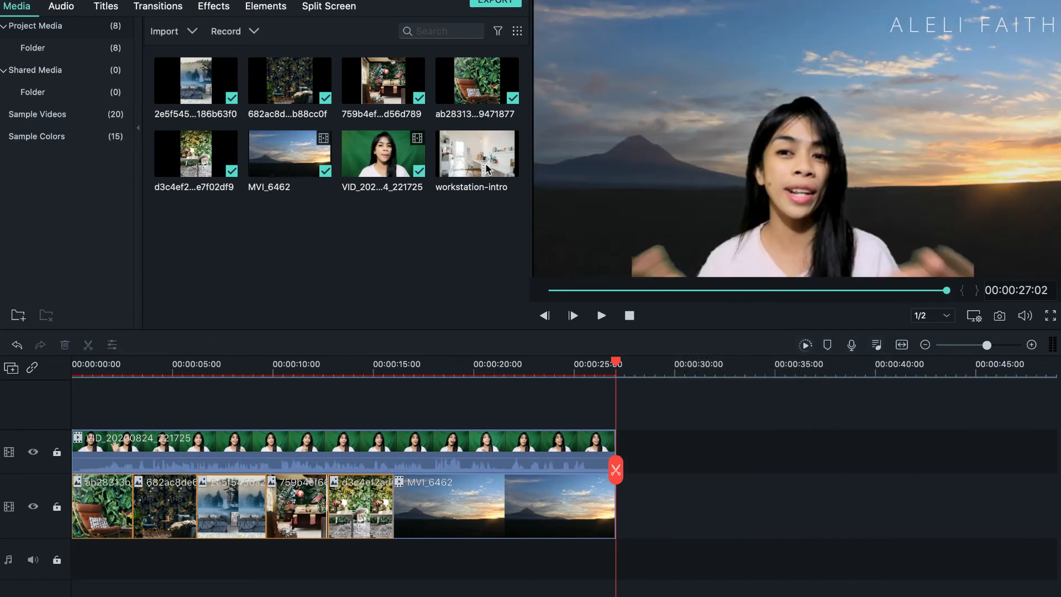
Step: Export the project as an MP4 named My Video in Best quality at 1920 x 1080 and 30 fps
{"action": "left_click", "coordinate": [489, 5]}
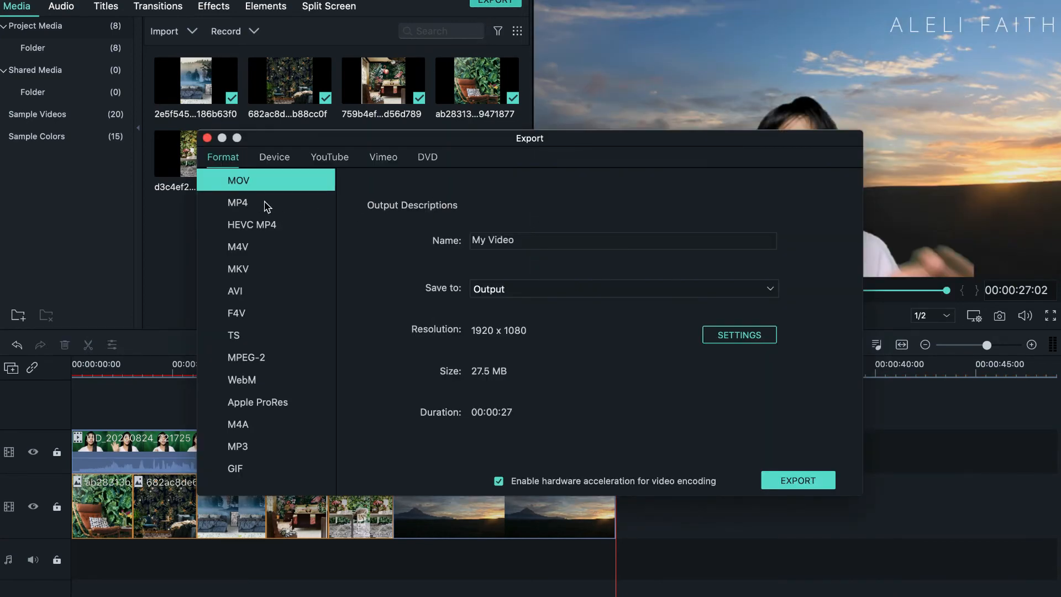
{"action": "left_click", "coordinate": [267, 204]}
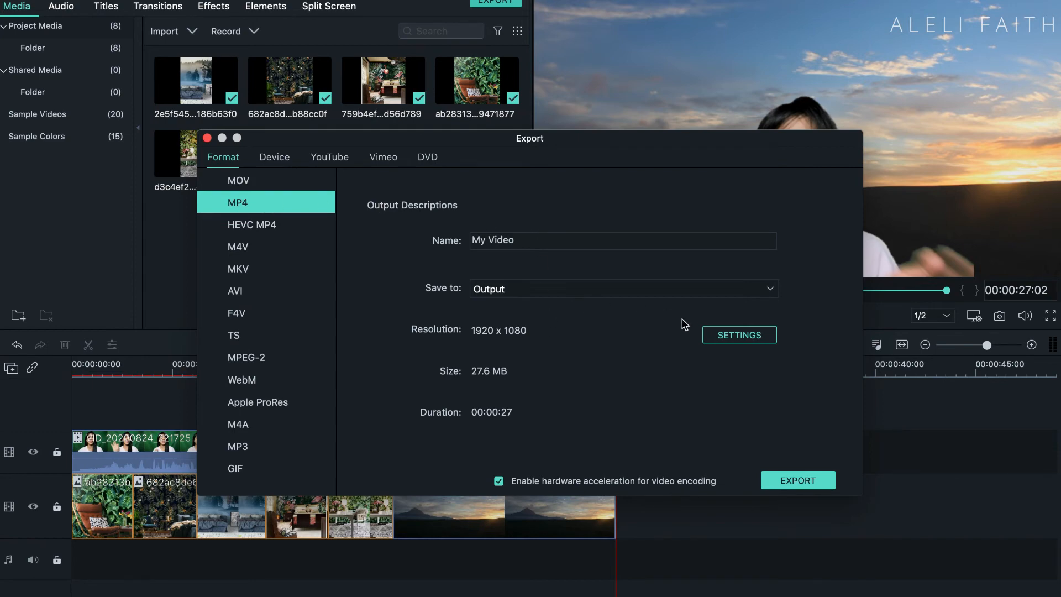
{"action": "left_click", "coordinate": [739, 335]}
{"action": "left_click", "coordinate": [371, 183]}
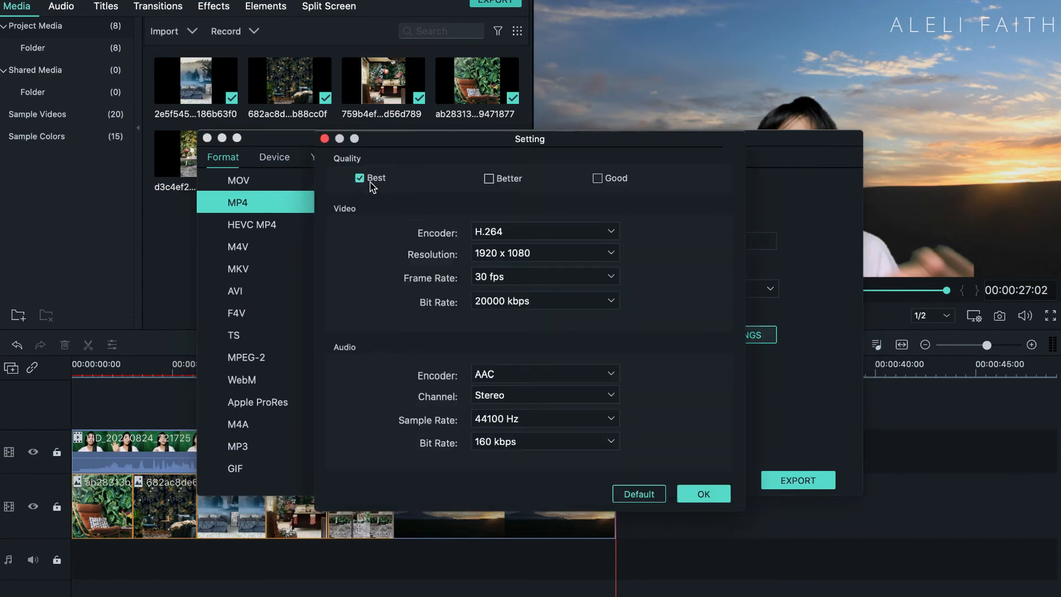
{"action": "left_click", "coordinate": [703, 494]}
{"action": "left_click", "coordinate": [807, 481]}
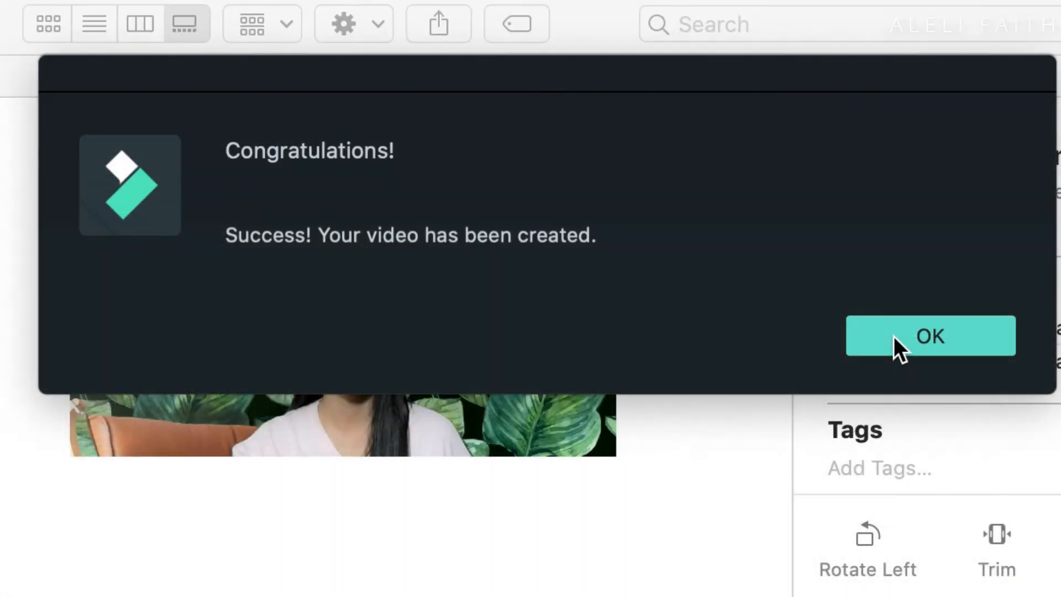
Step: Dismiss the export notice, open the exported My Video.mp4 in the video player, and play it full screen
{"action": "left_click", "coordinate": [930, 336]}
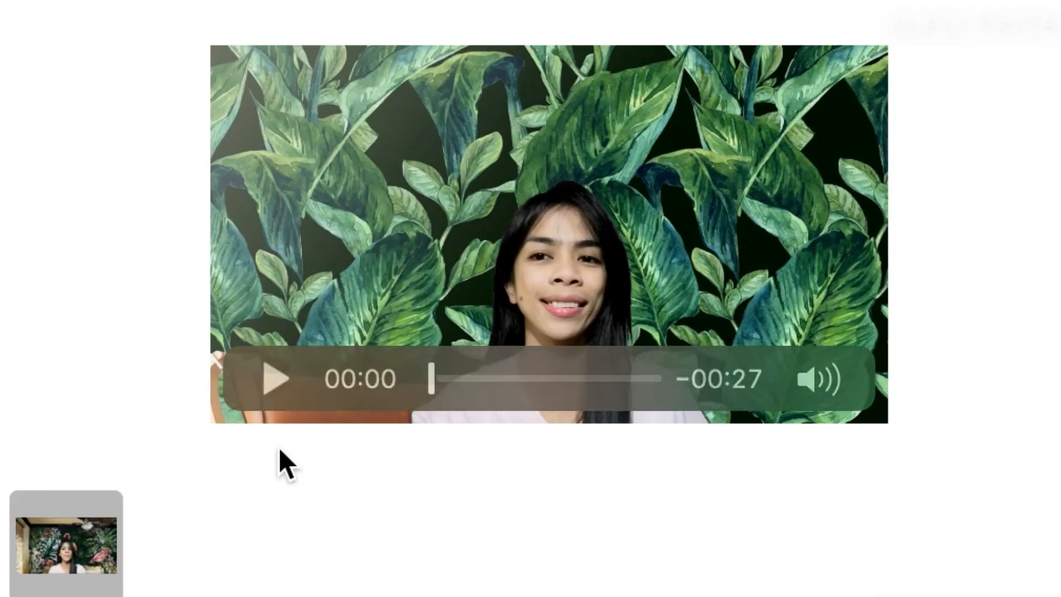
{"action": "double_click", "coordinate": [69, 552]}
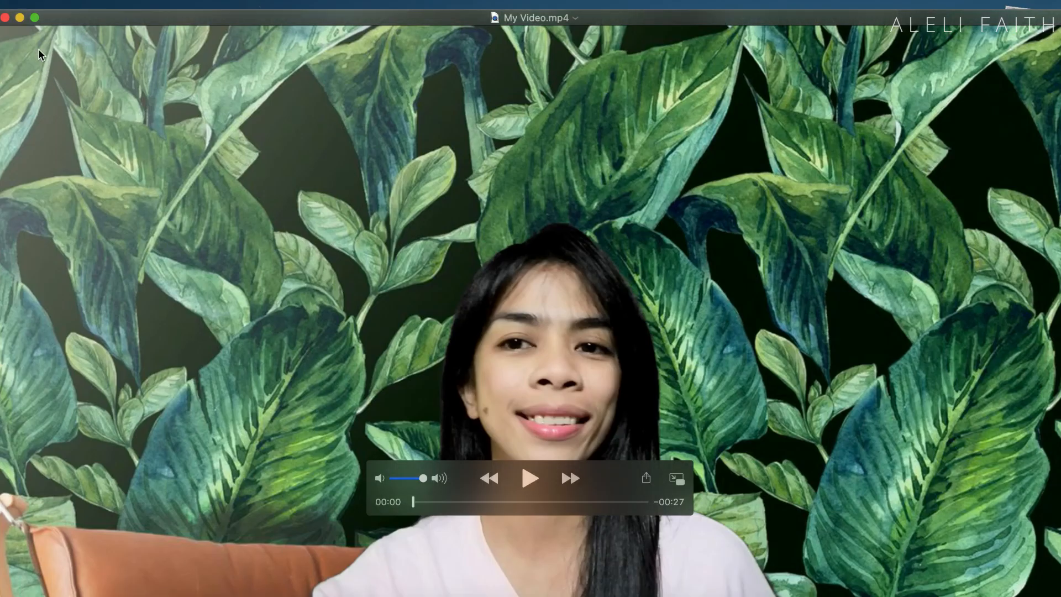
{"action": "left_click", "coordinate": [34, 19]}
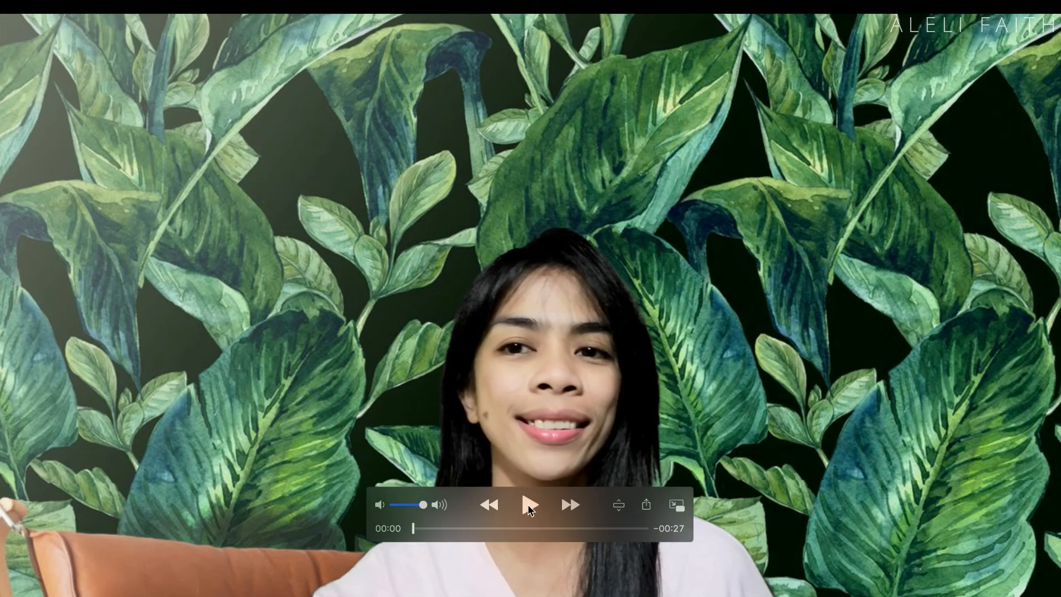
{"action": "left_click", "coordinate": [529, 505]}
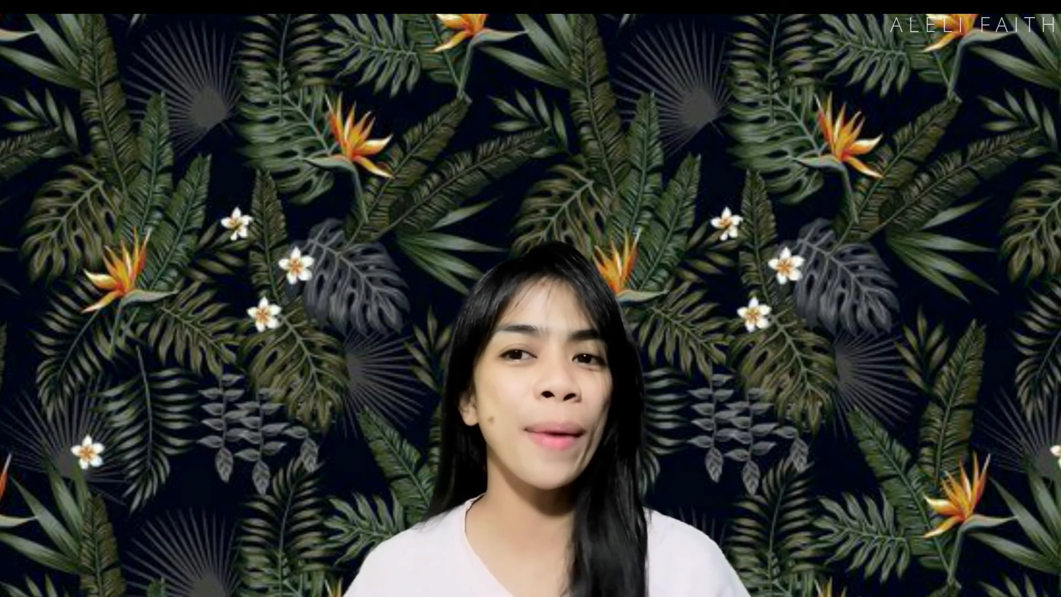
Step: Adjust the sound volume while the exported video plays
{"action": "key", "text": "XF86AudioRaiseVolume"}
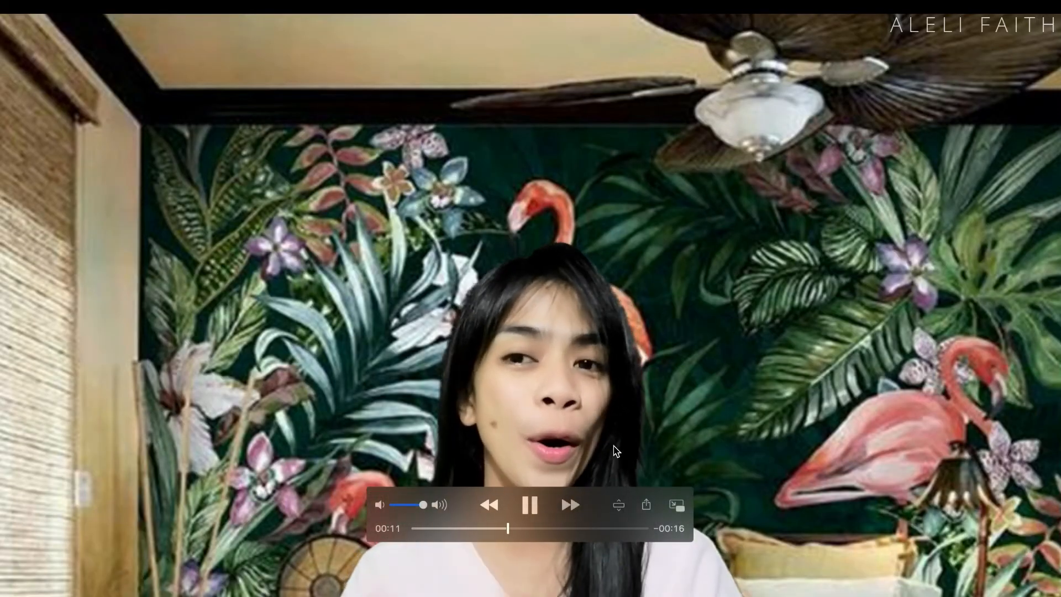
{"action": "key", "text": "XF86AudioMute"}
{"action": "key", "text": "XF86AudioMute"}
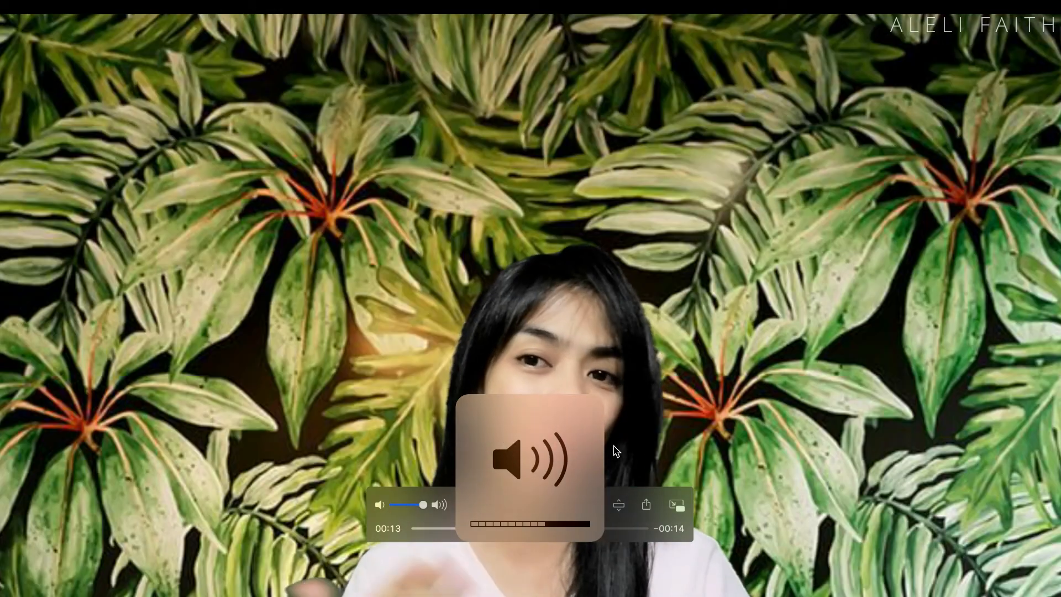
{"action": "key", "text": "XF86AudioMute"}
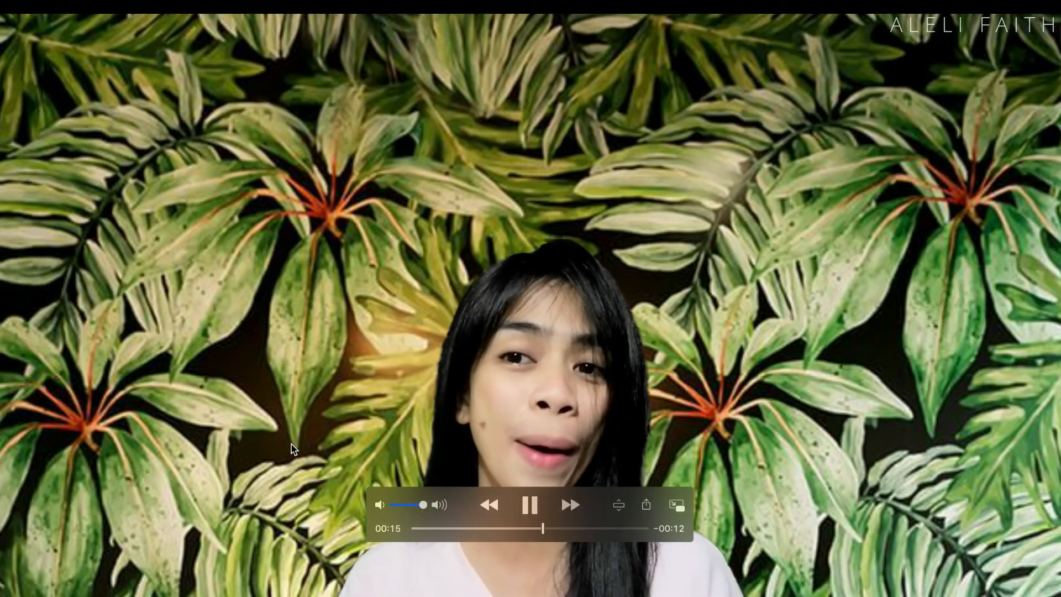